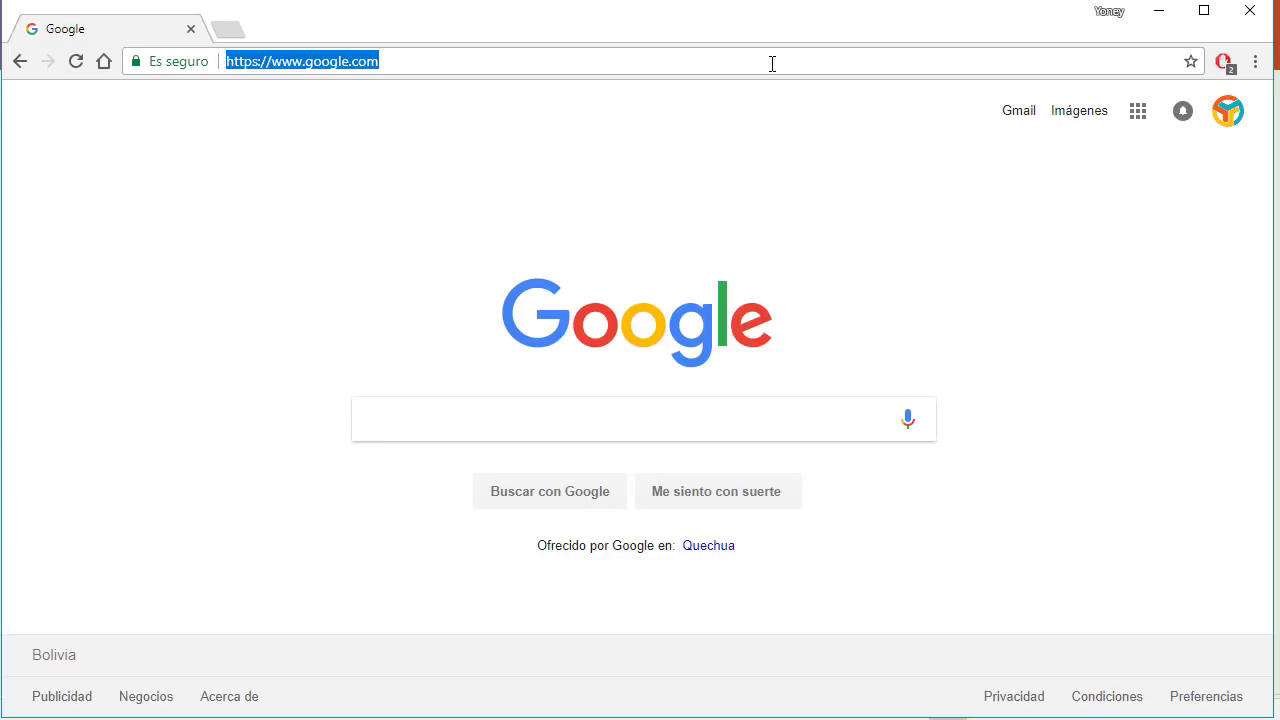
Search Google for "fondo anaranjado" and show the image results.
{"action": "type", "text": "fondo "}
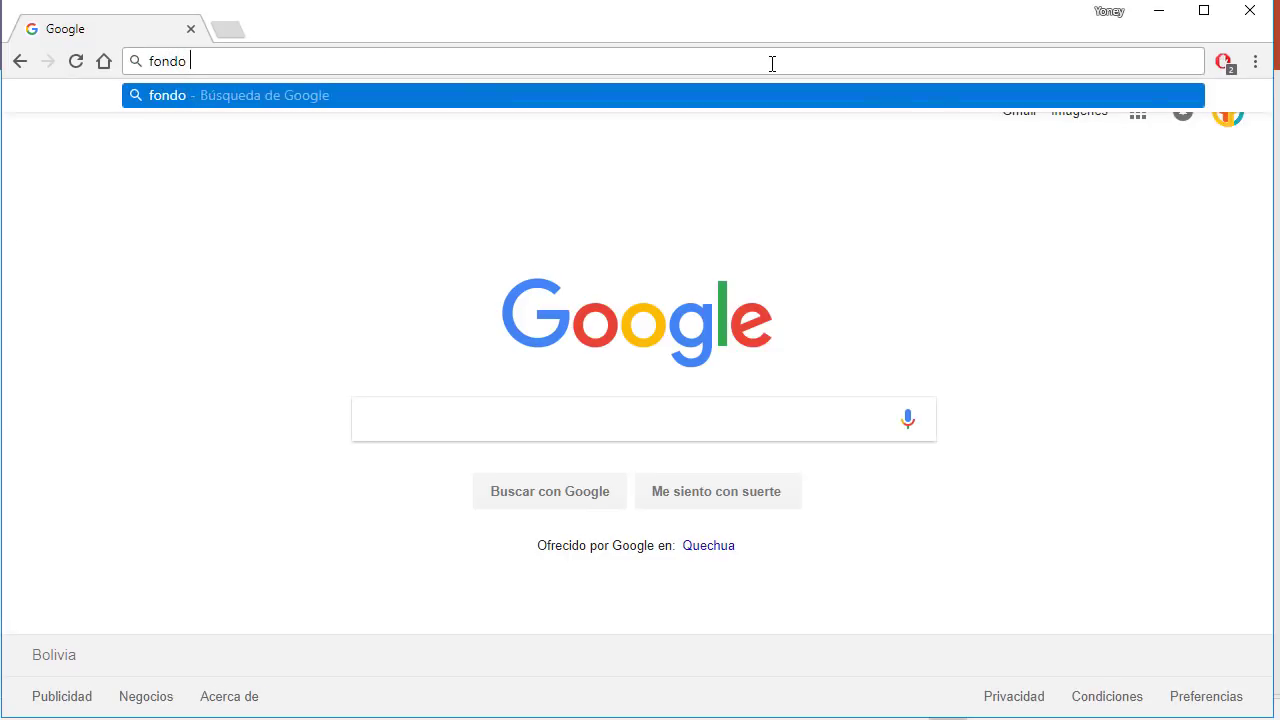
{"action": "type", "text": "a"}
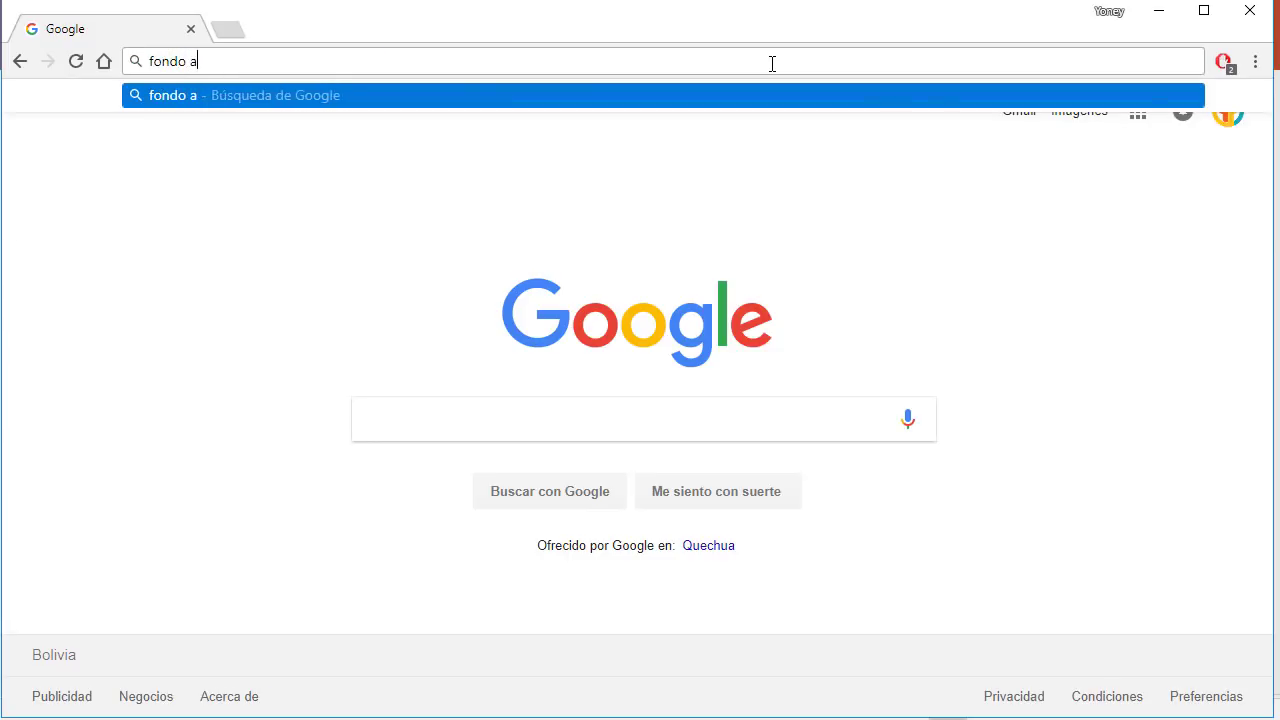
{"action": "type", "text": "n"}
{"action": "type", "text": "aranjad"}
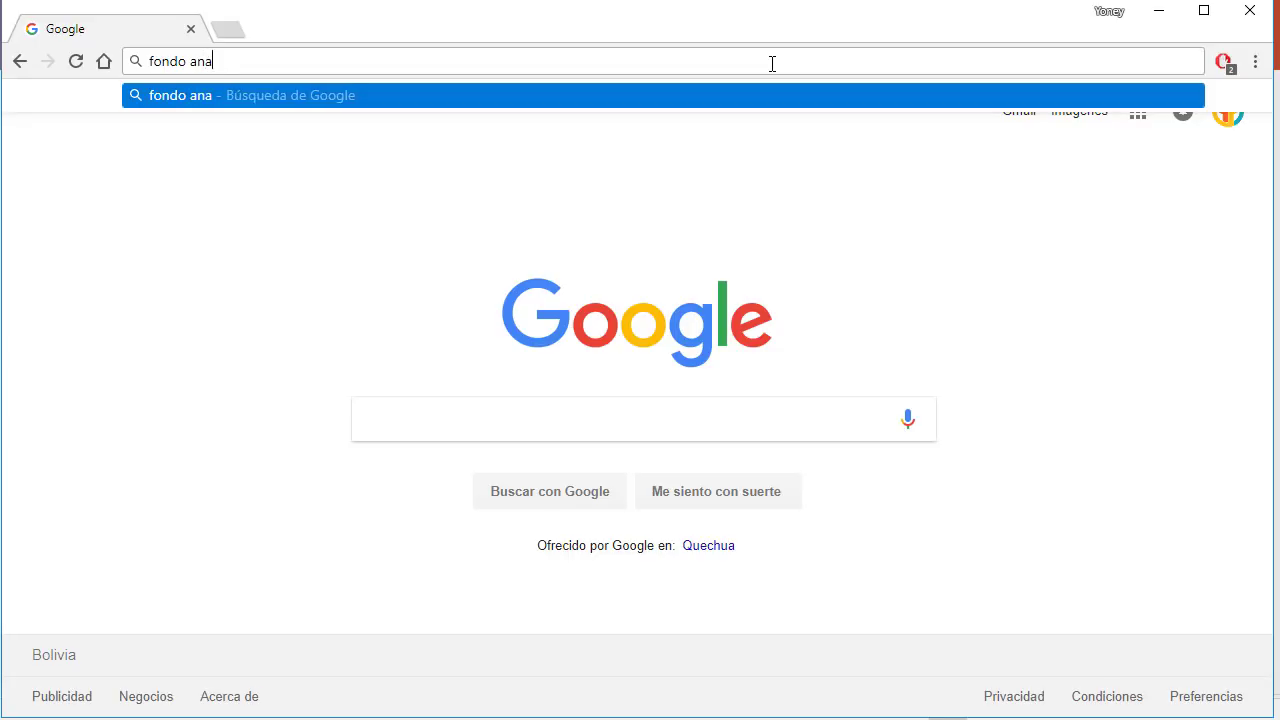
{"action": "type", "text": "o"}
{"action": "key", "text": "Return"}
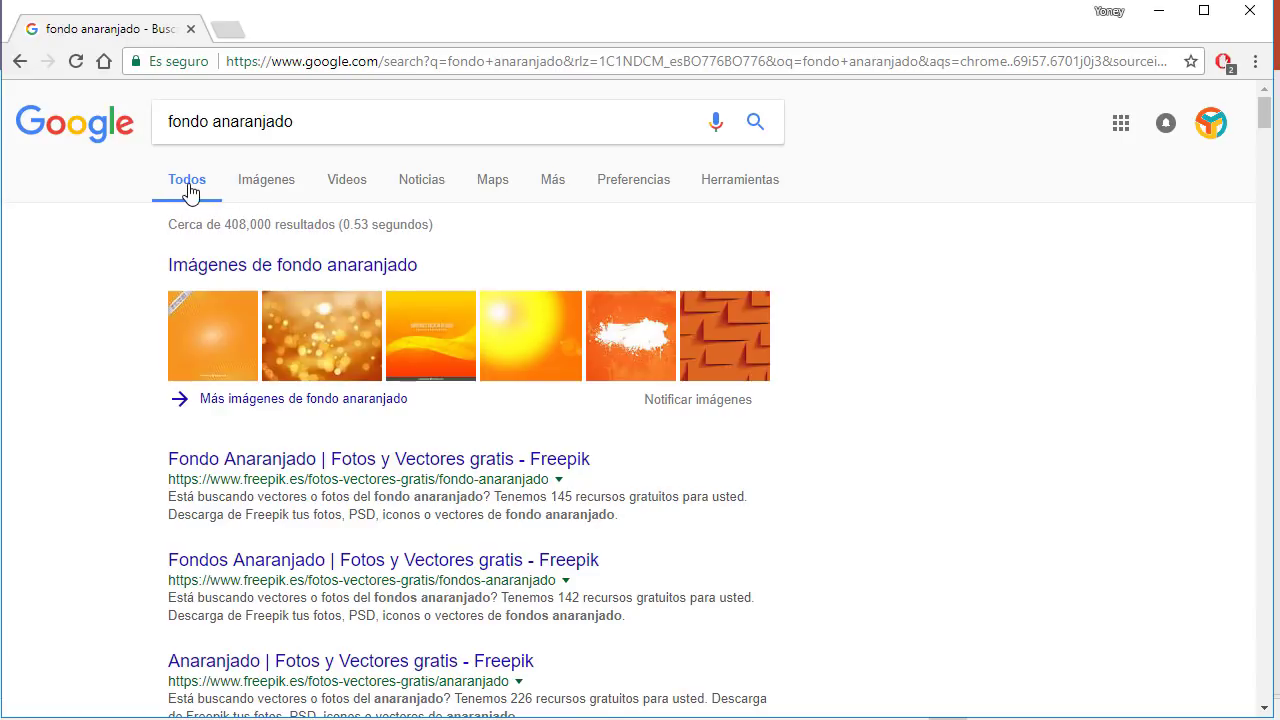
{"action": "left_click", "coordinate": [274, 191]}
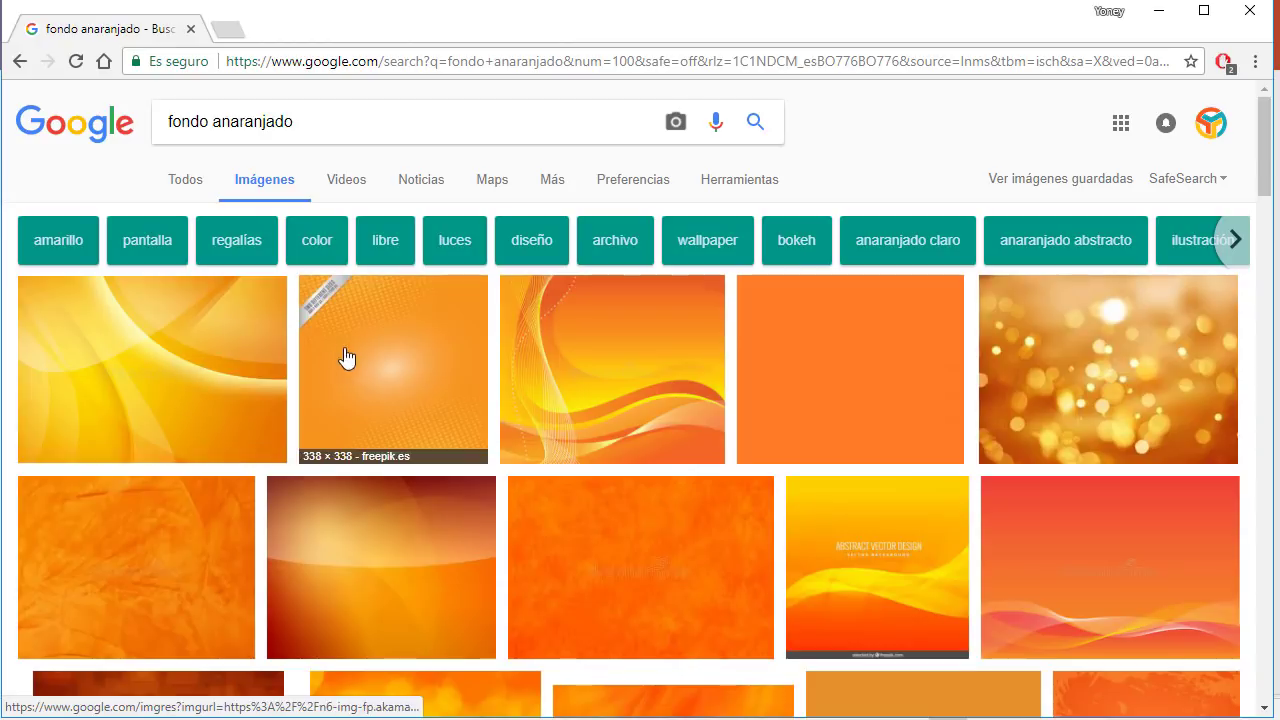
Preview the yellow-orange, wavy orange, plain orange and bokeh lights backgrounds in the first row of image results.
{"action": "left_click", "coordinate": [211, 357]}
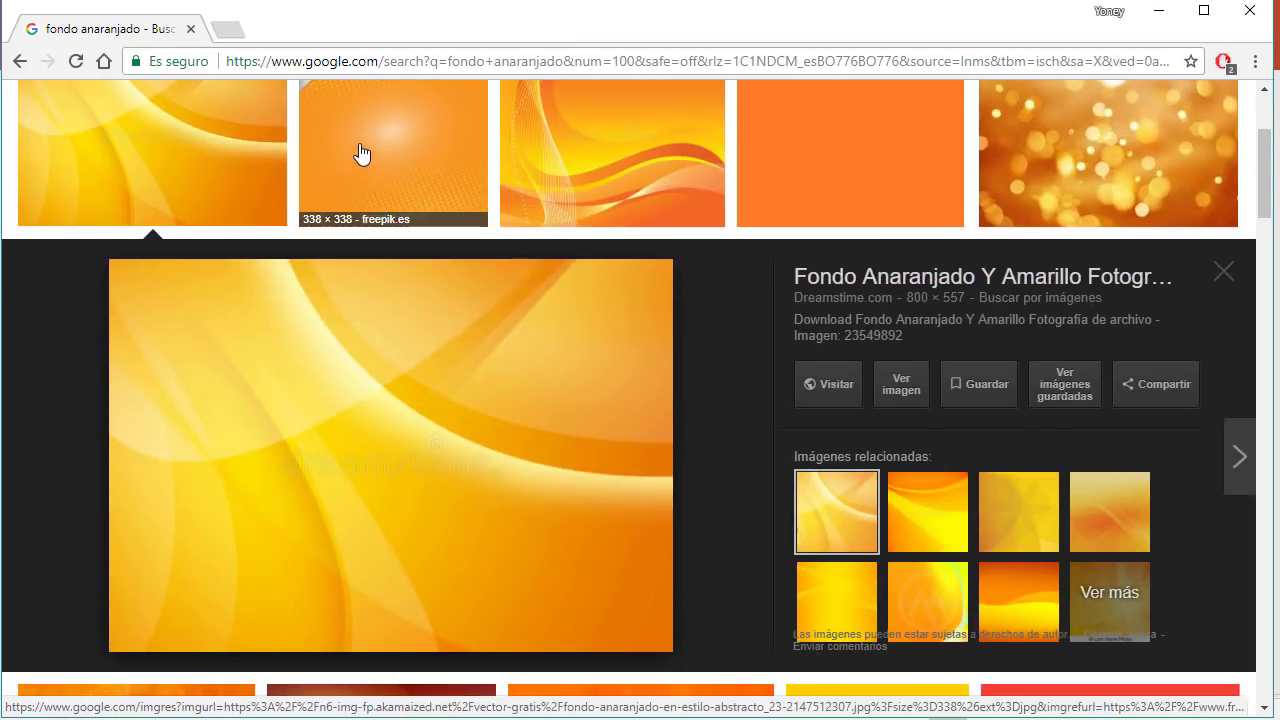
{"action": "left_click", "coordinate": [685, 155]}
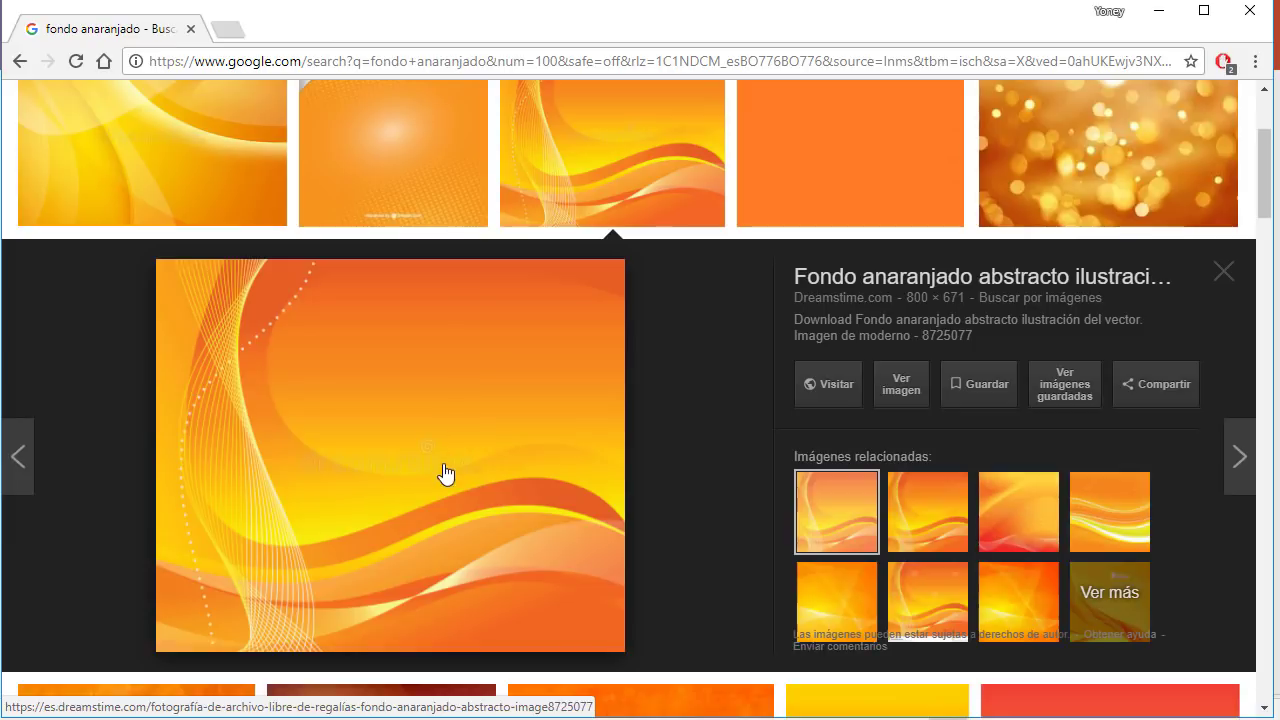
{"action": "left_click", "coordinate": [829, 150]}
{"action": "left_click", "coordinate": [1053, 221]}
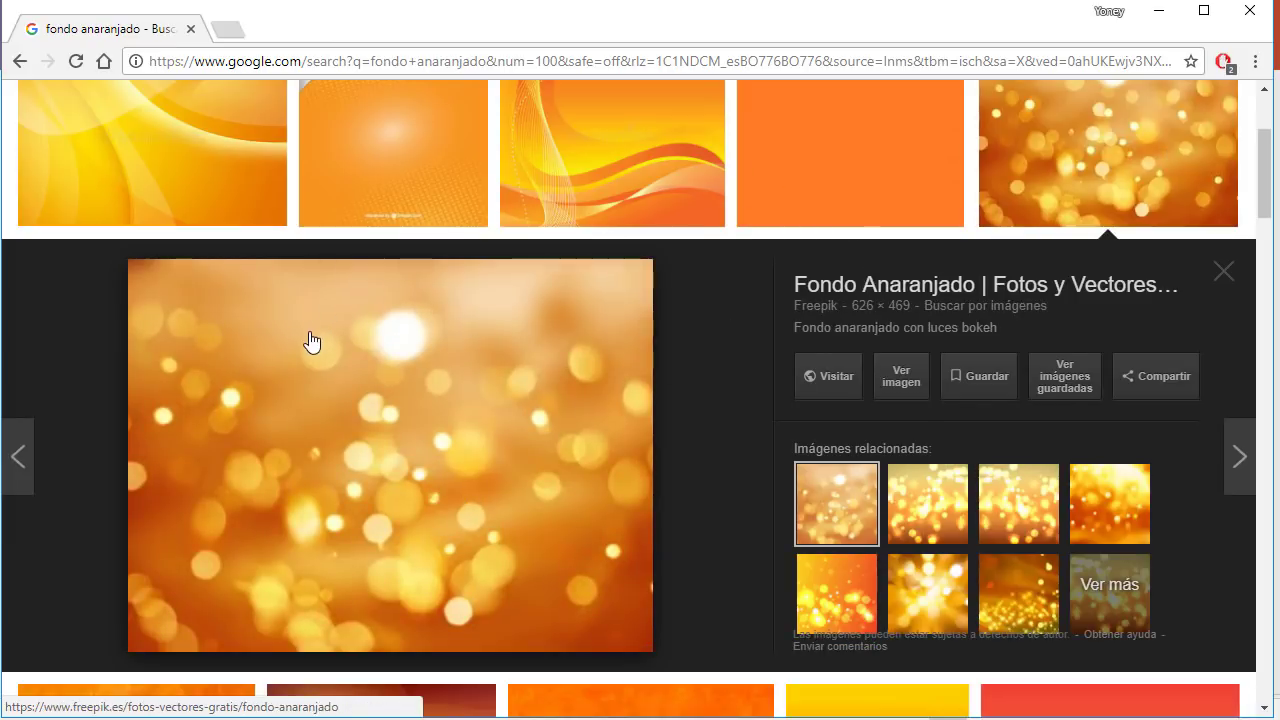
Open the orange bokeh background at full size, try to save it, and return to the image results.
{"action": "left_click", "coordinate": [903, 386]}
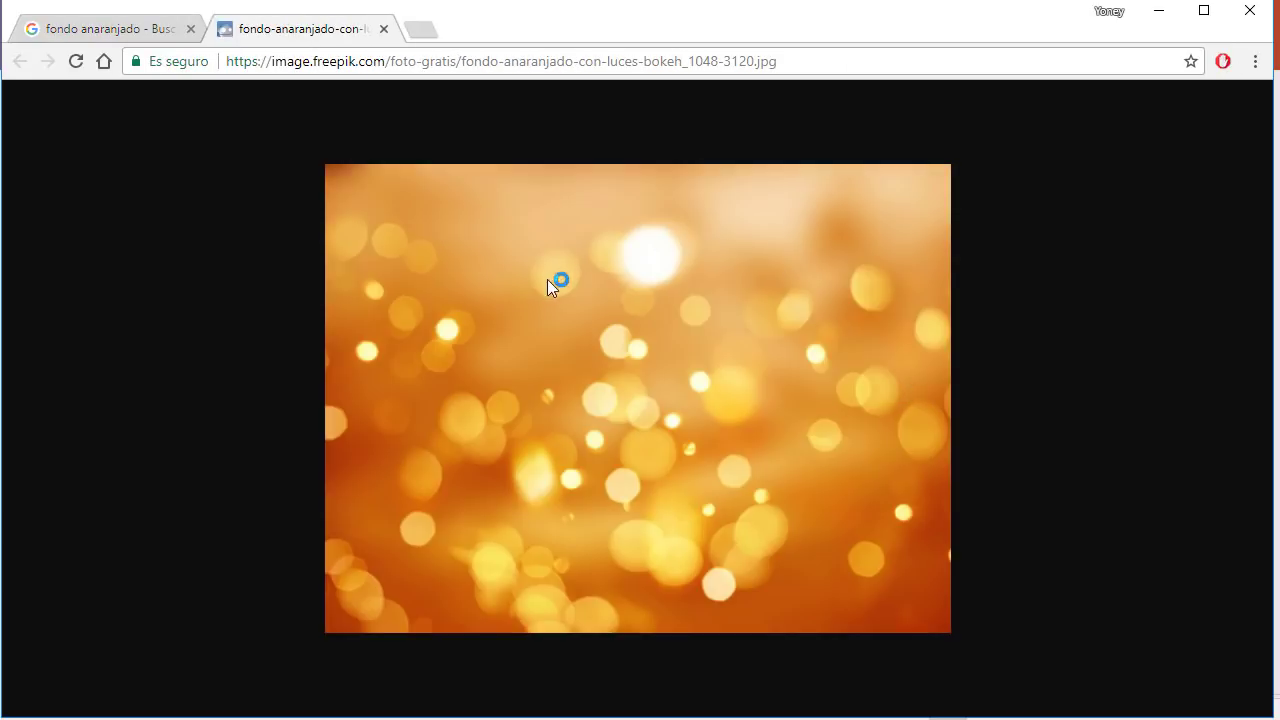
{"action": "right_click", "coordinate": [460, 259]}
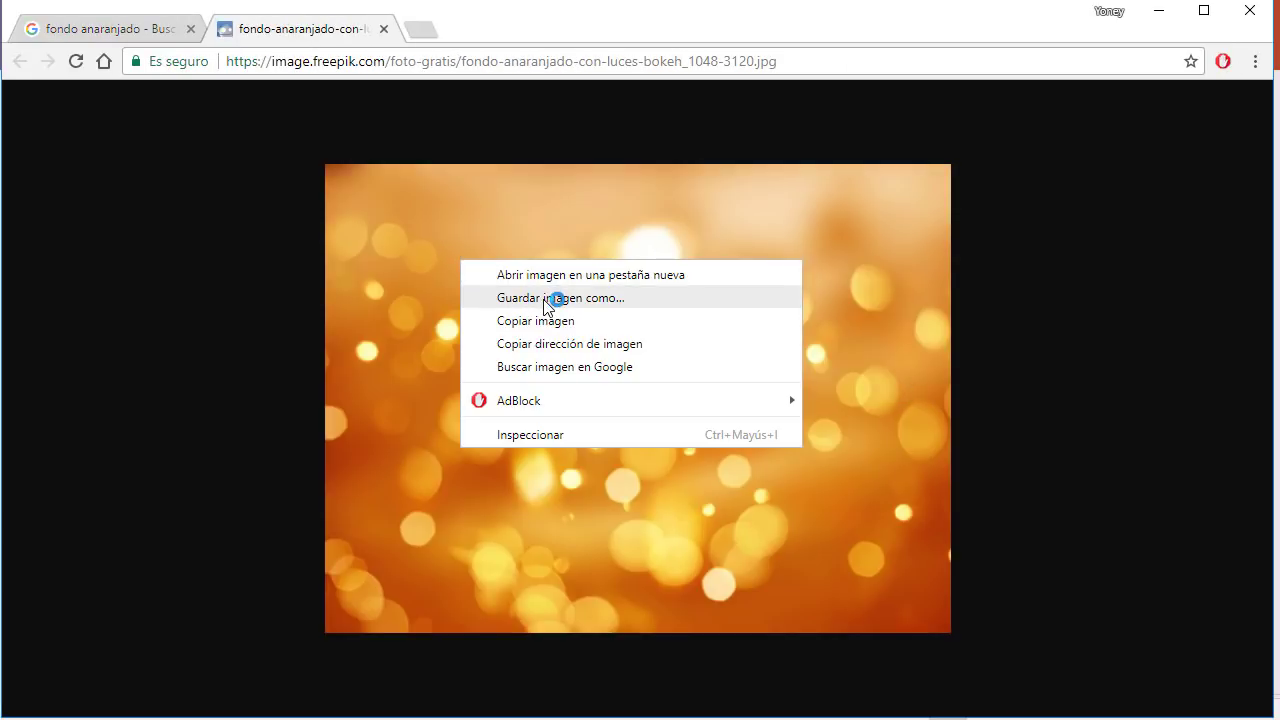
{"action": "left_click", "coordinate": [1131, 468]}
{"action": "left_click", "coordinate": [384, 29]}
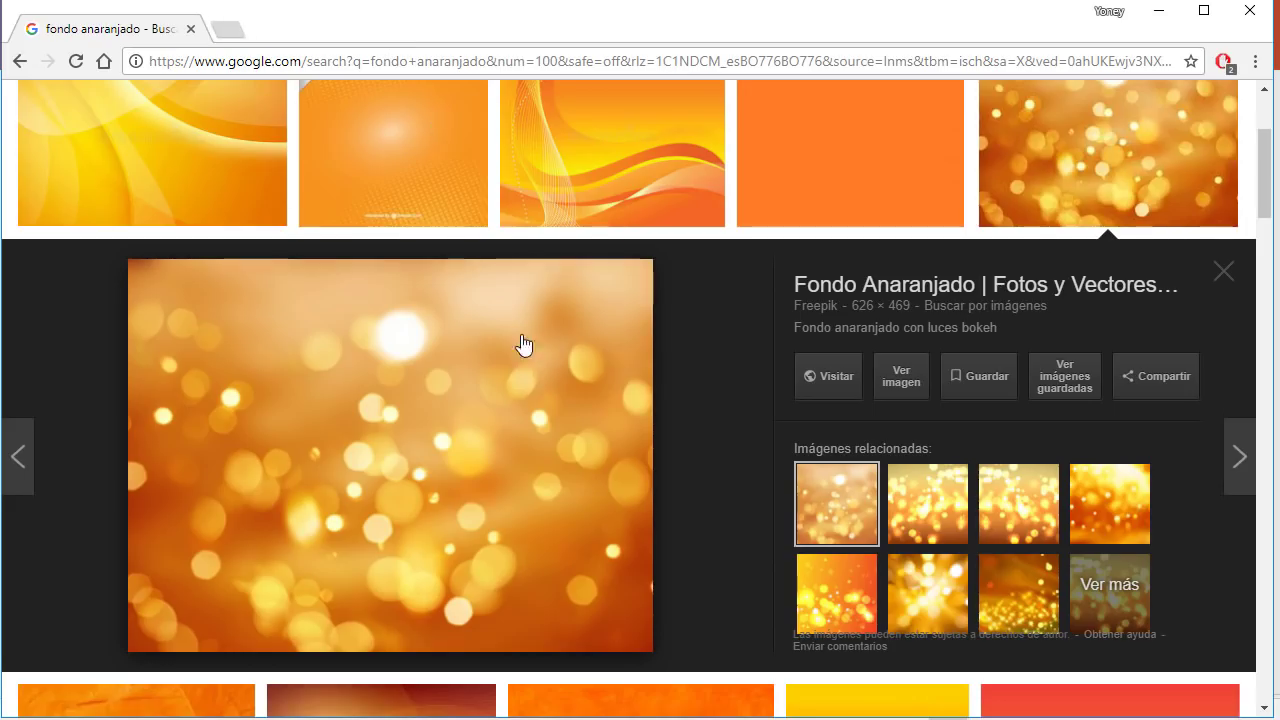
Examine the size and colour filter options available for the orange background image results.
{"action": "scroll", "coordinate": [659, 314], "scroll_direction": "up", "scroll_amount": 3}
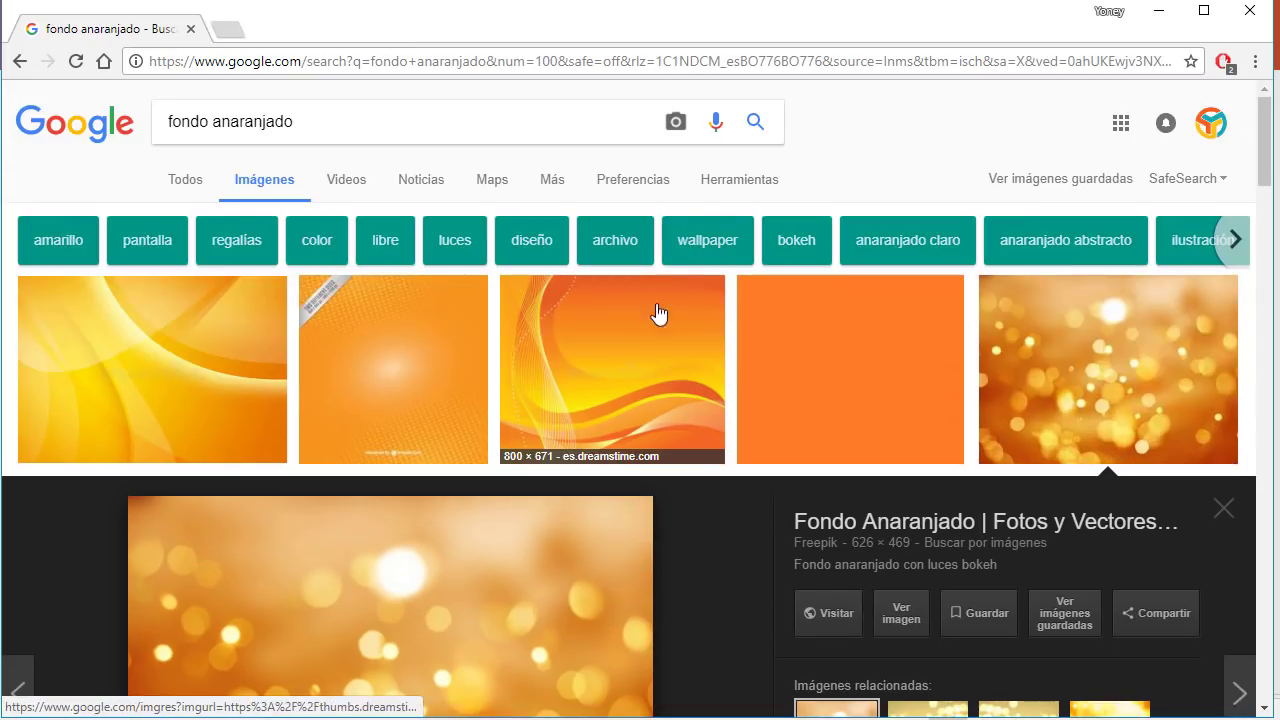
{"action": "left_click", "coordinate": [718, 184]}
{"action": "left_click", "coordinate": [210, 216]}
{"action": "mouse_move", "coordinate": [221, 377]}
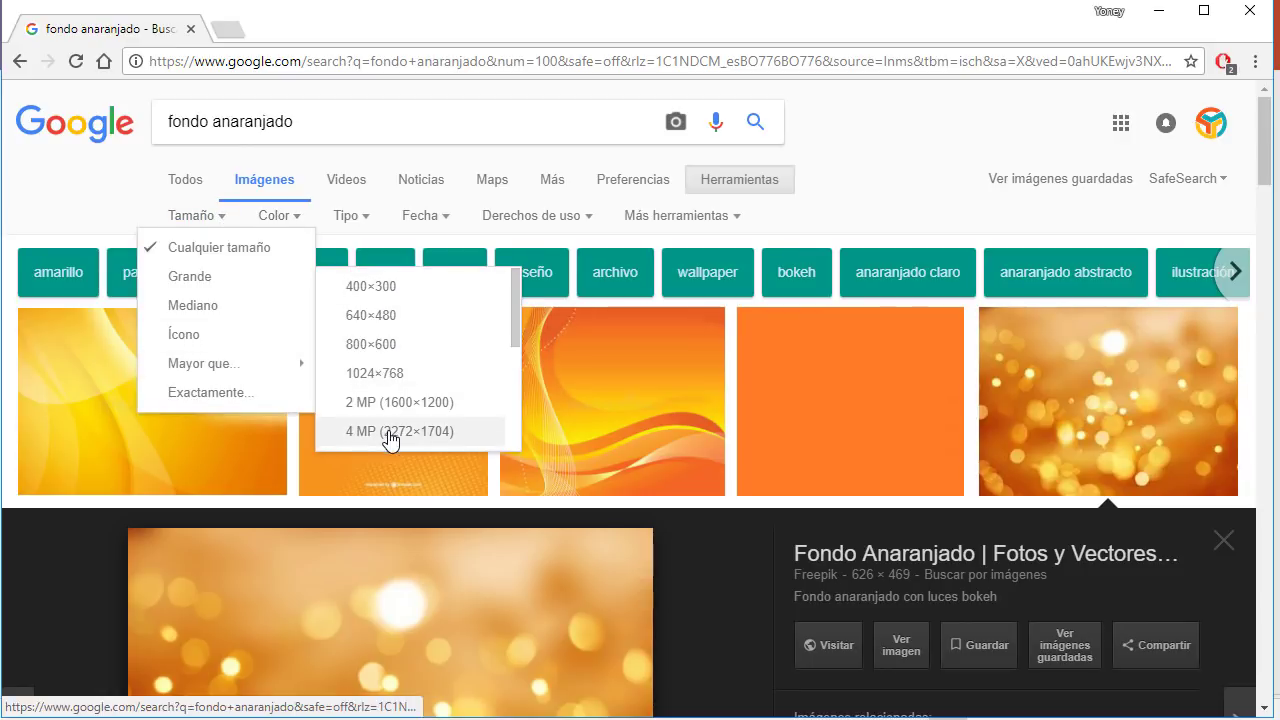
{"action": "scroll", "coordinate": [394, 434], "scroll_direction": "down", "scroll_amount": 5}
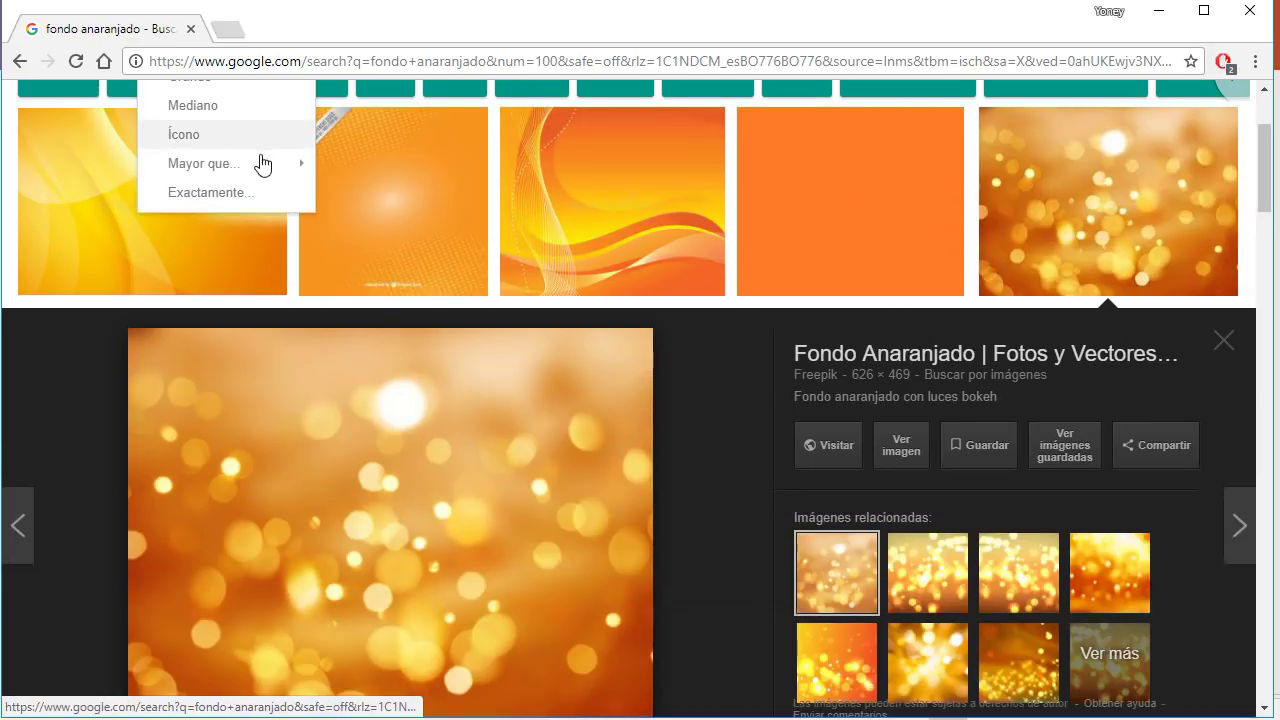
{"action": "mouse_move", "coordinate": [265, 168]}
{"action": "scroll", "coordinate": [265, 172], "scroll_direction": "up", "scroll_amount": 2}
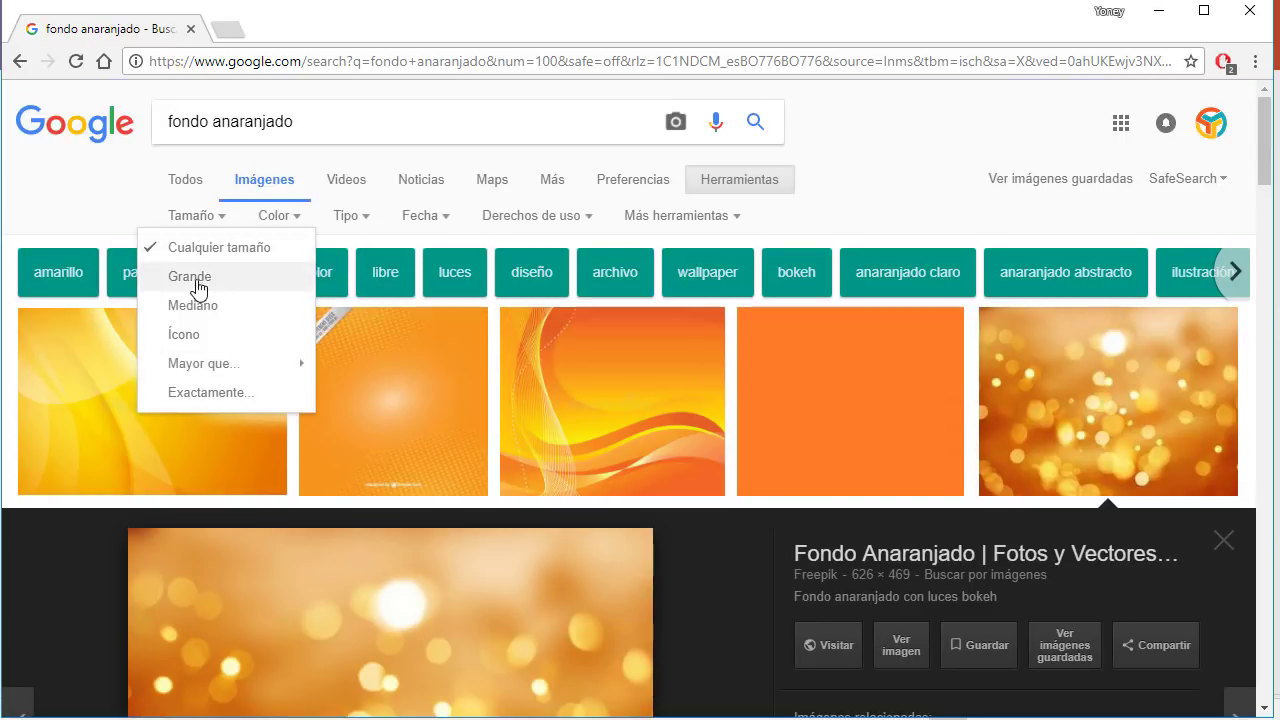
{"action": "left_click", "coordinate": [291, 220]}
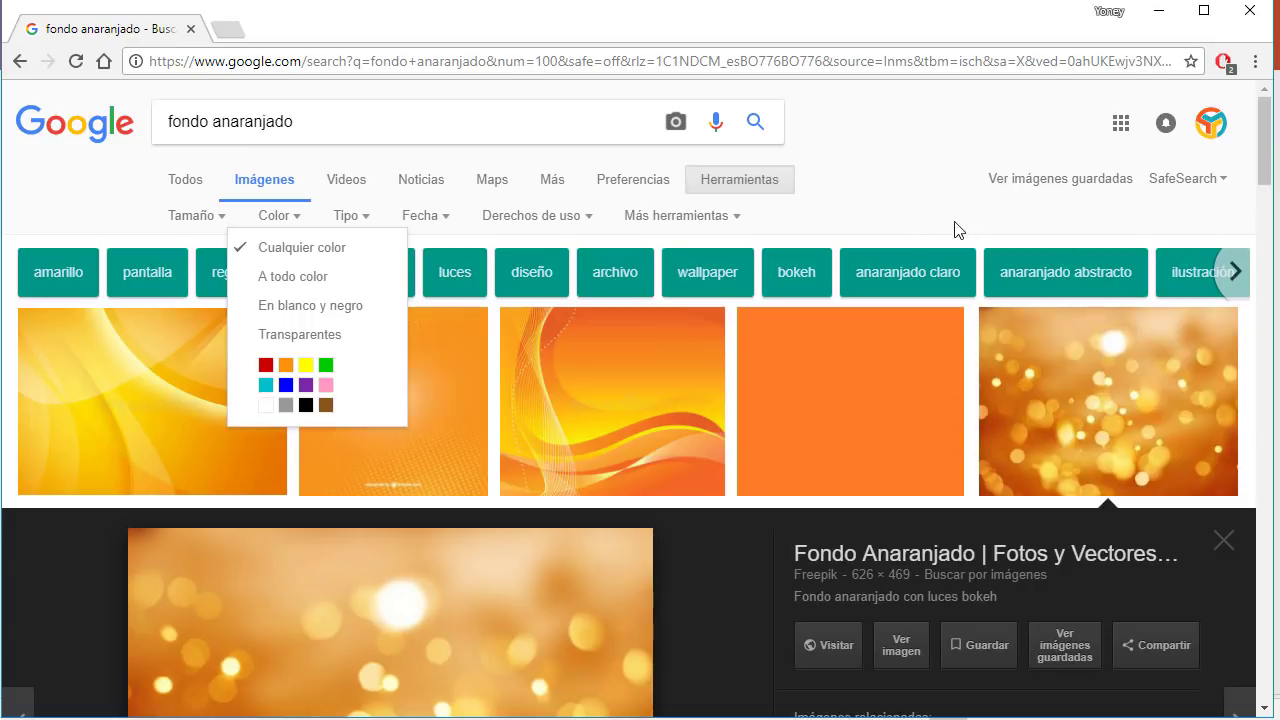
{"action": "left_click", "coordinate": [922, 228]}
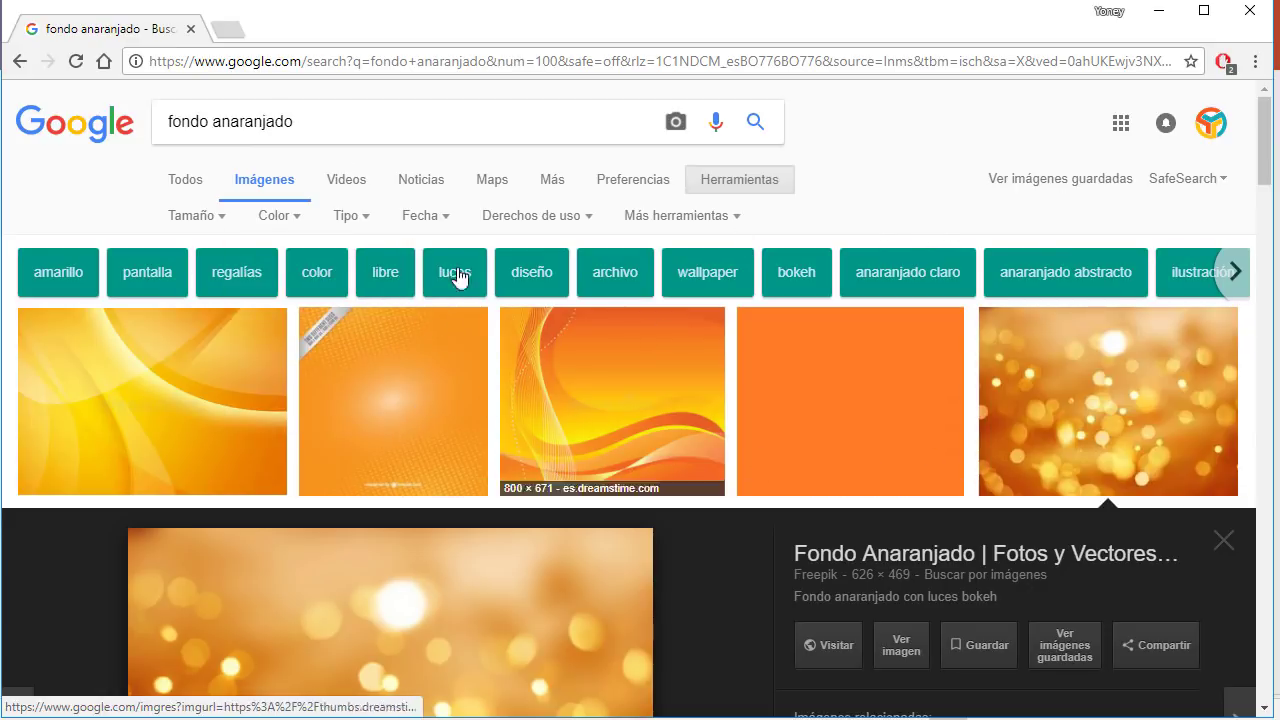
Replace the image search with "lentes png".
{"action": "left_click_drag", "start_coordinate": [320, 125], "coordinate": [114, 134]}
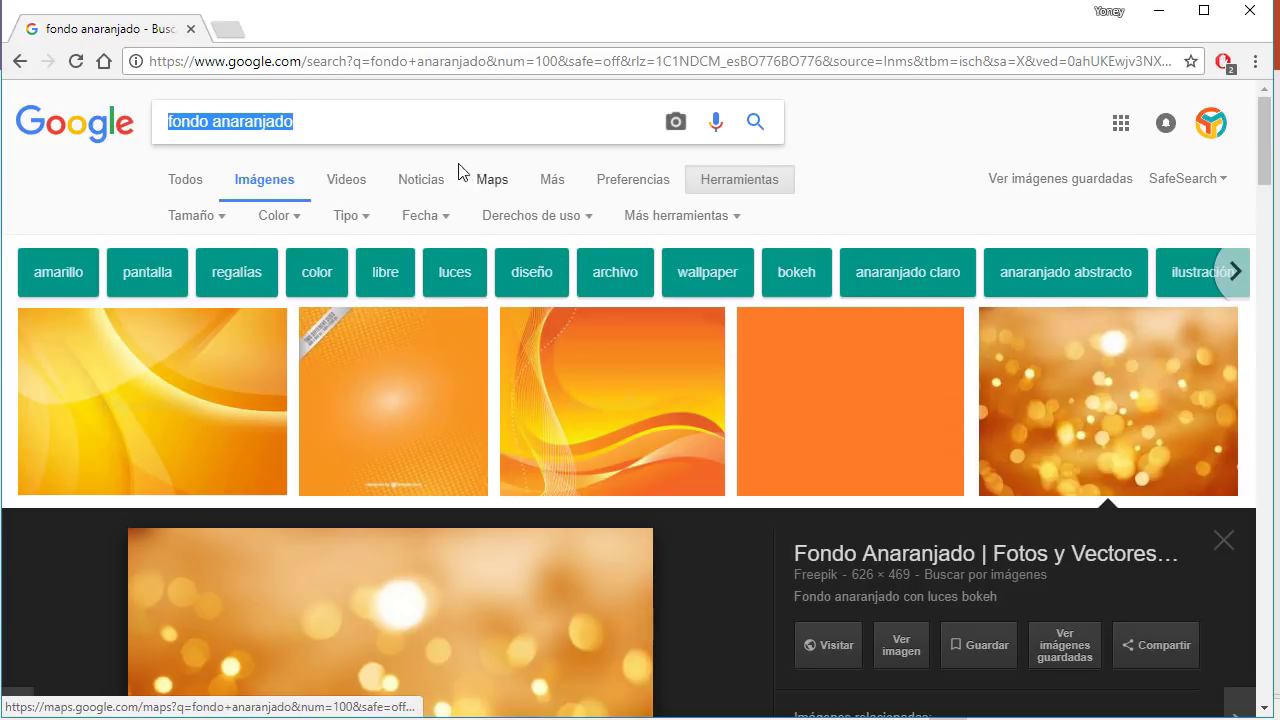
{"action": "type", "text": "lentes "}
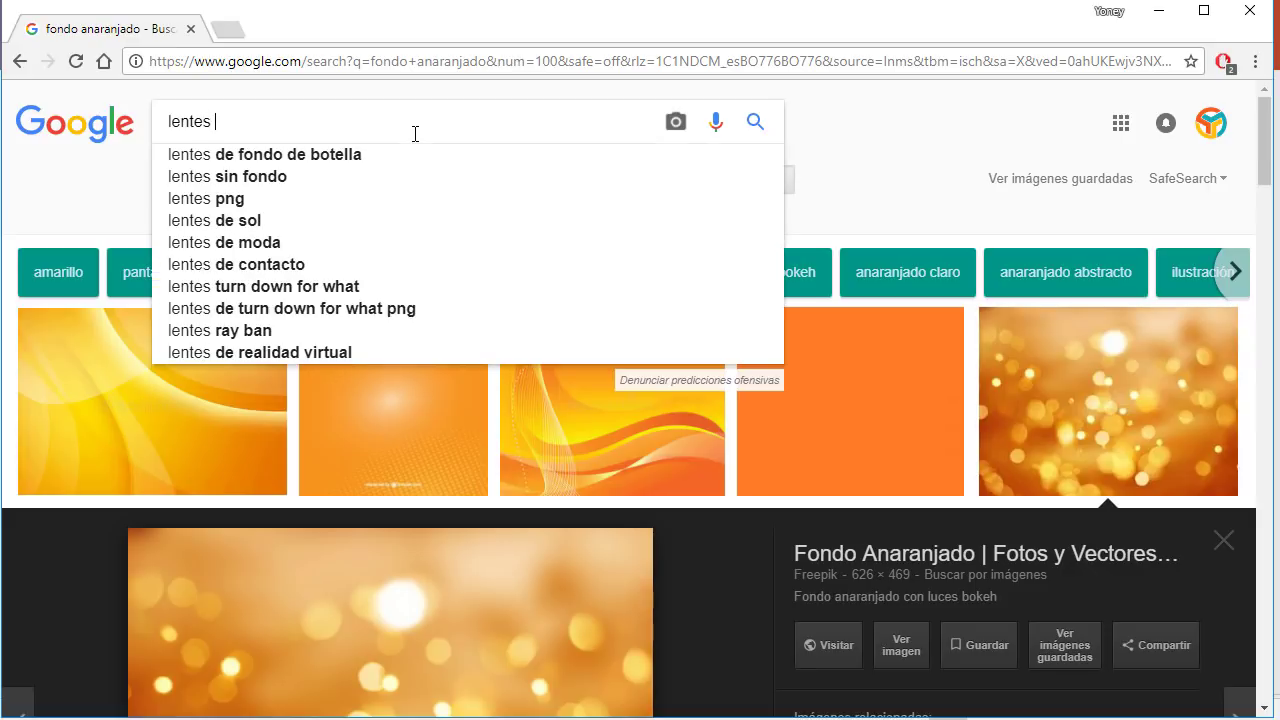
{"action": "type", "text": "png"}
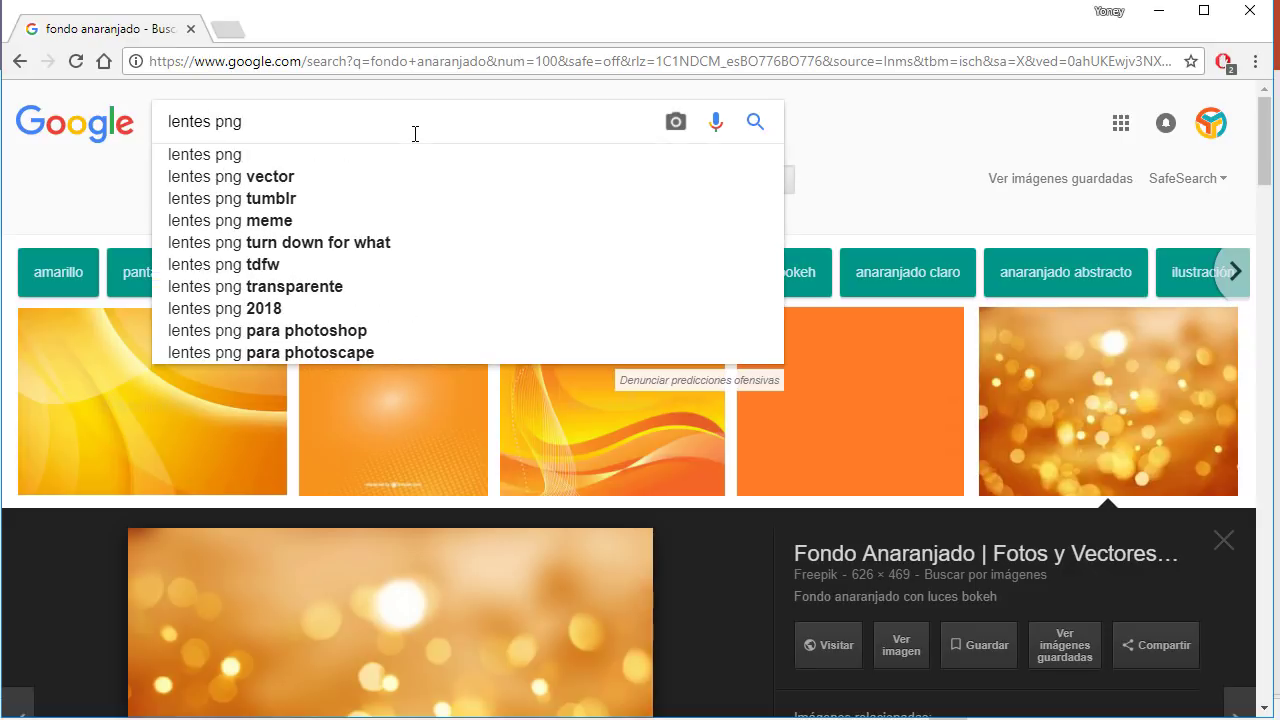
{"action": "key", "text": "Return"}
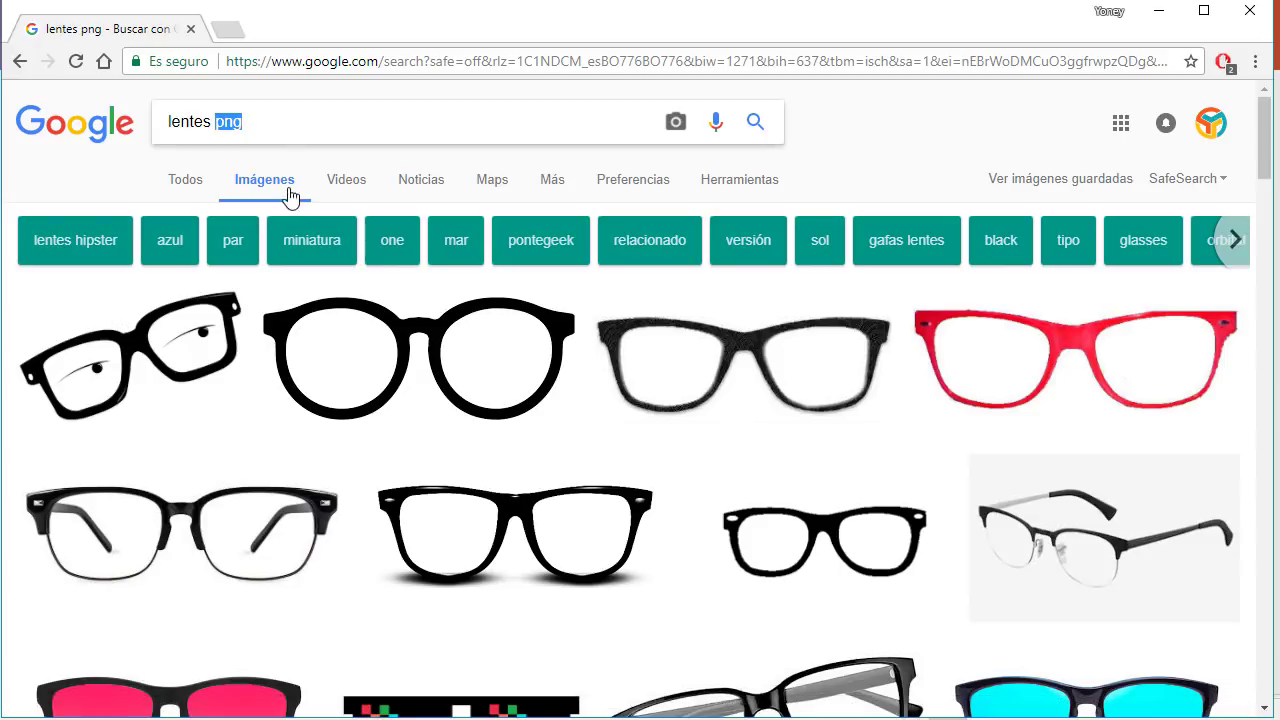
Highlight "png" in the search text and preview the first three glasses images to compare their backgrounds.
{"action": "left_click", "coordinate": [252, 122]}
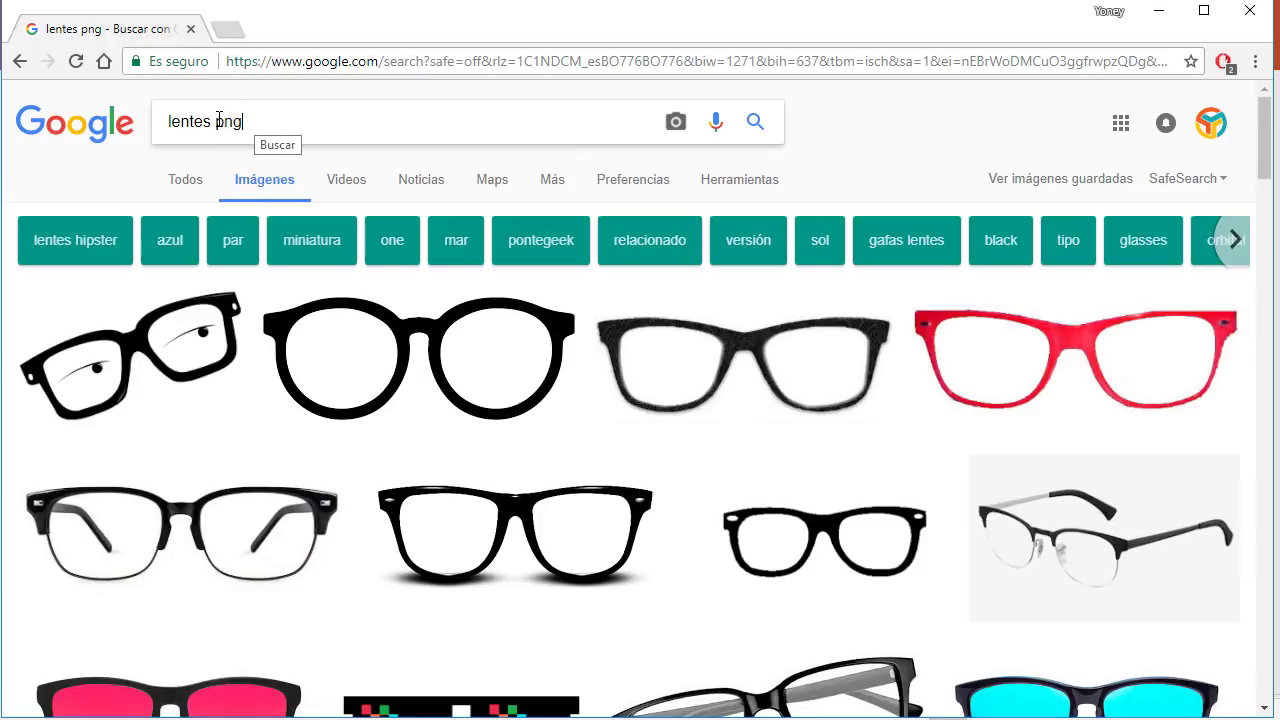
{"action": "left_click_drag", "start_coordinate": [216, 121], "coordinate": [258, 120]}
{"action": "left_click", "coordinate": [164, 368]}
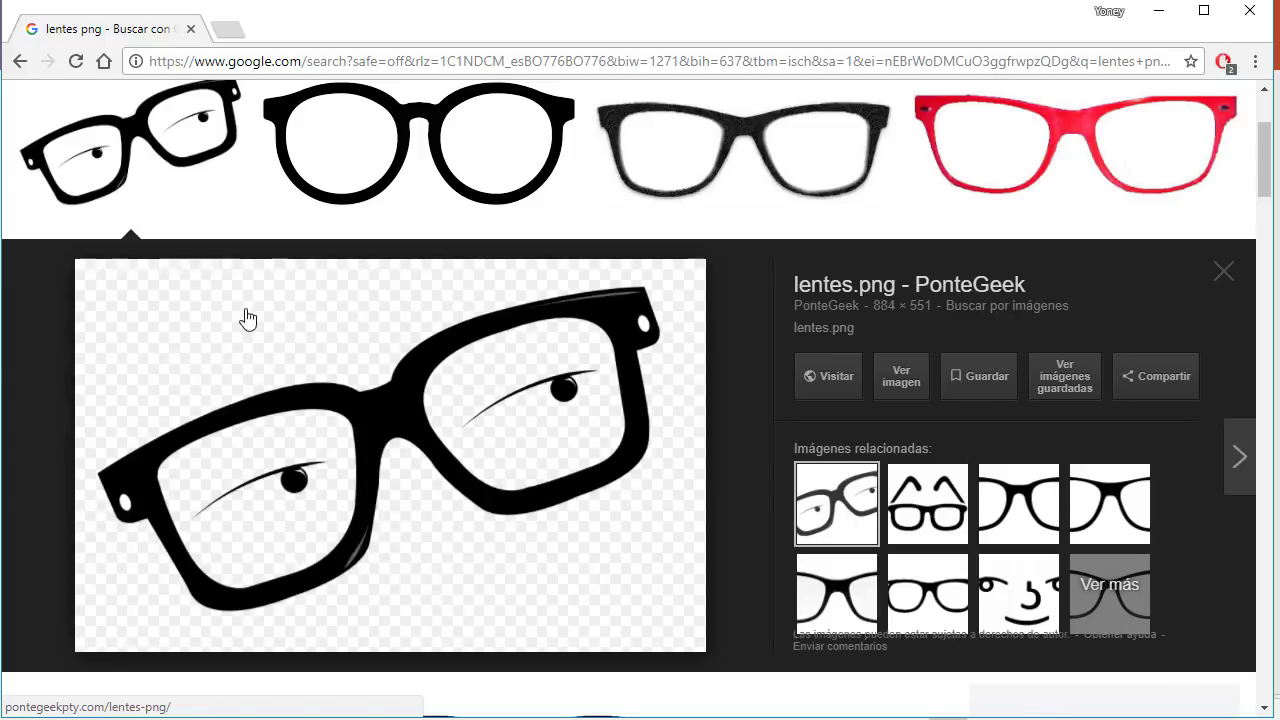
{"action": "left_click", "coordinate": [418, 145]}
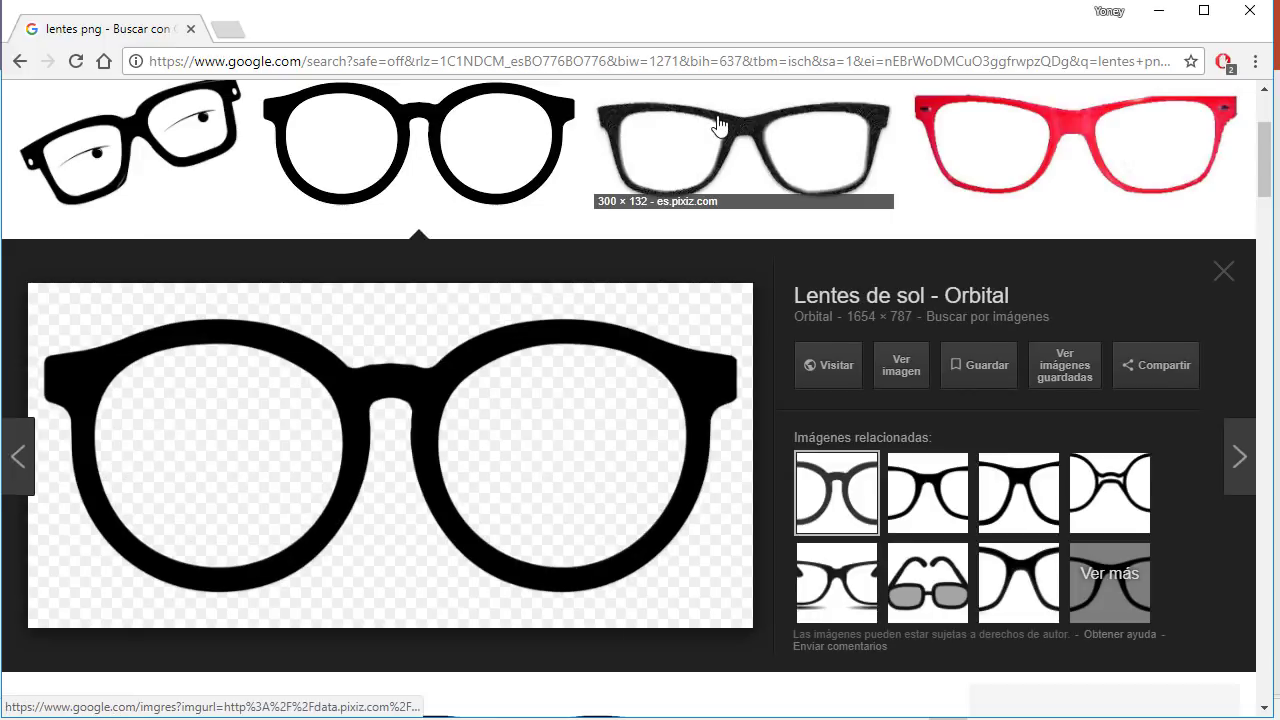
{"action": "left_click", "coordinate": [740, 150]}
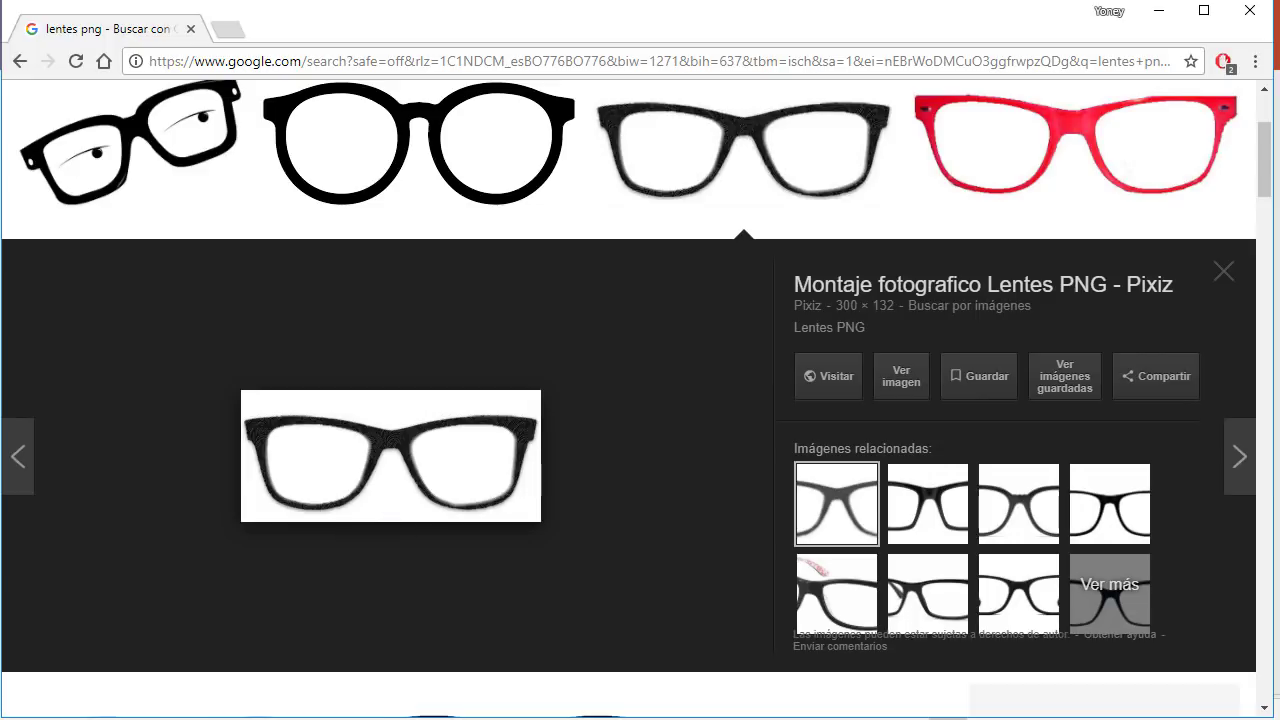
Switch to PowerPoint and draw a rectangle covering most of the blank portrait slide.
{"action": "key", "text": "alt+Tab"}
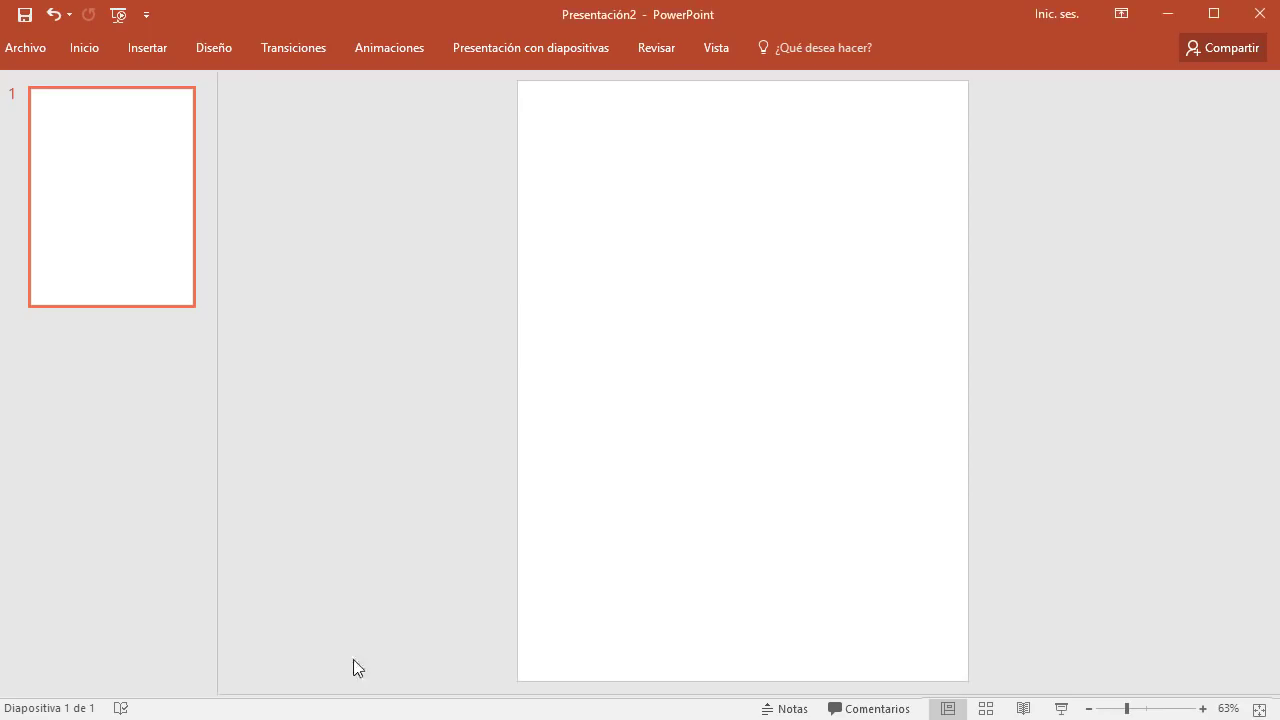
{"action": "left_click", "coordinate": [95, 54]}
{"action": "left_click", "coordinate": [140, 47]}
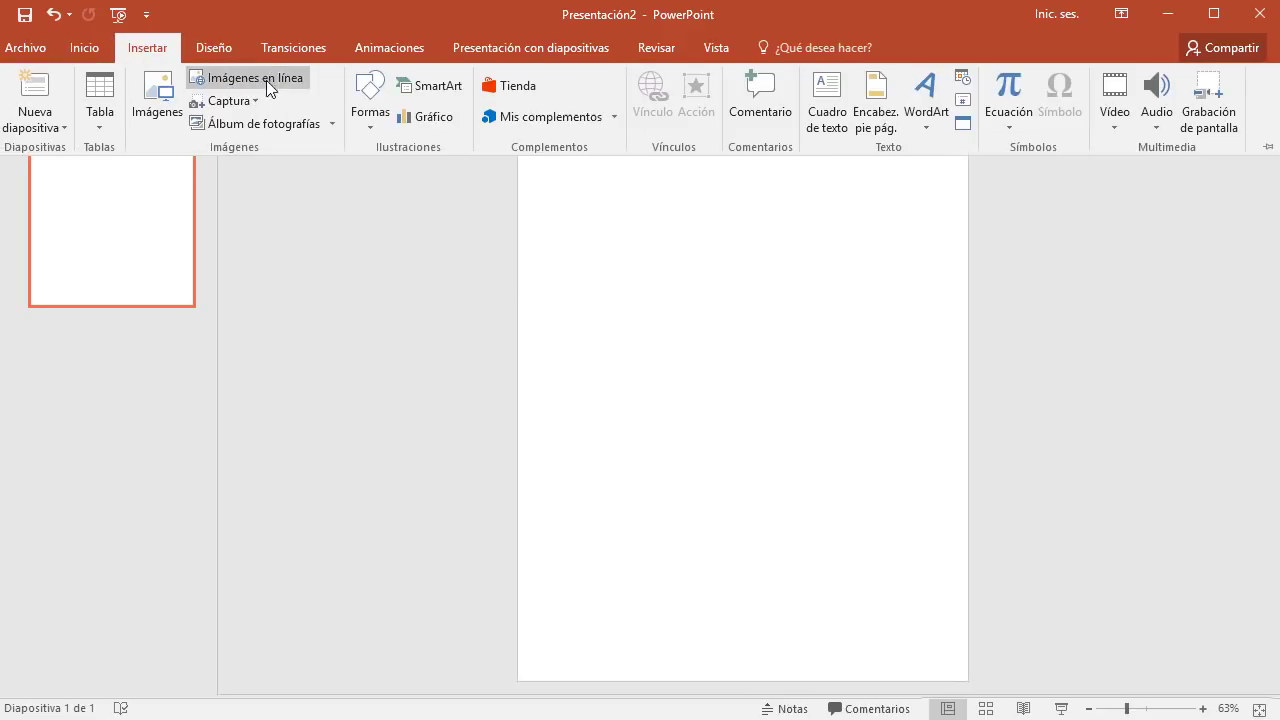
{"action": "left_click", "coordinate": [371, 95]}
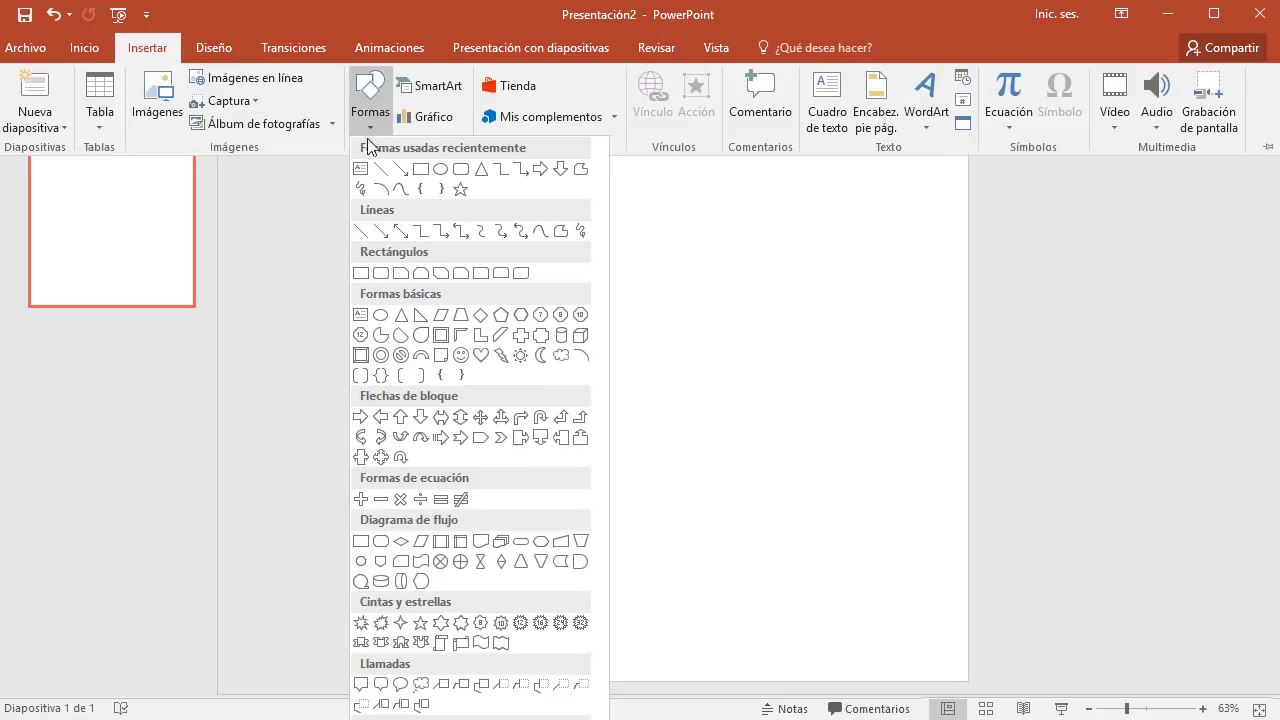
{"action": "left_click", "coordinate": [418, 174]}
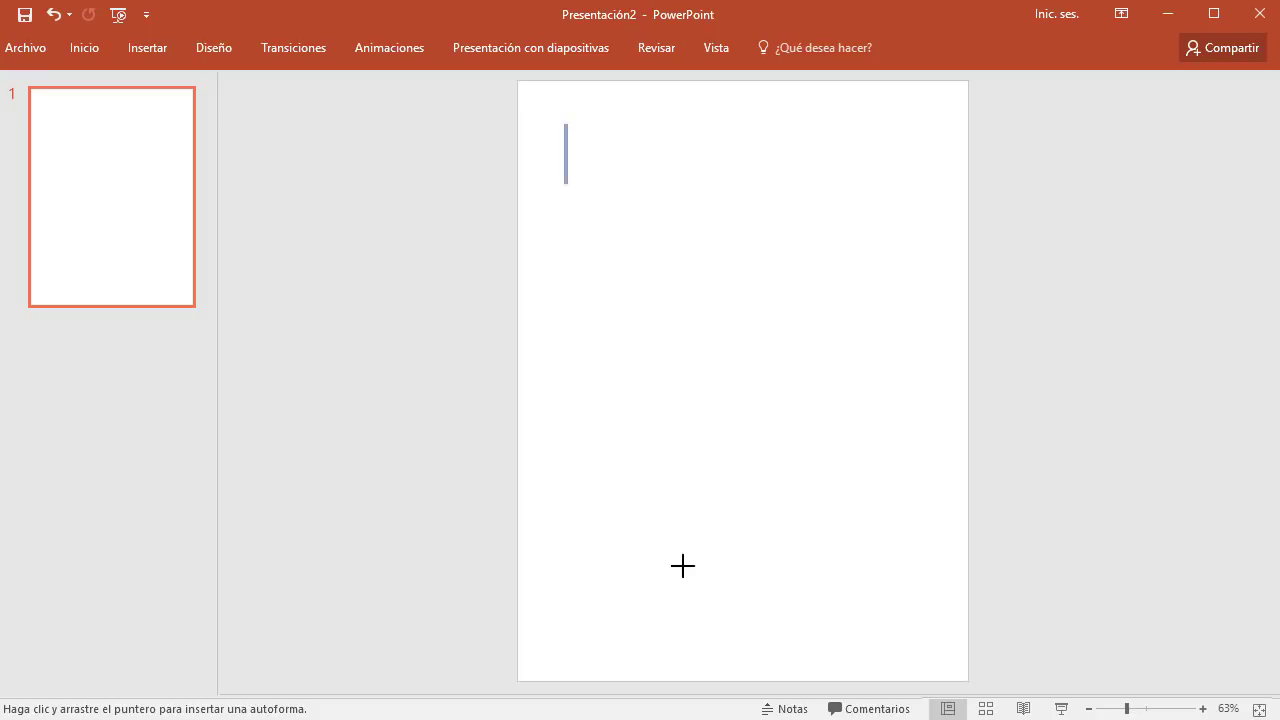
{"action": "left_click_drag", "start_coordinate": [682, 566], "coordinate": [917, 644]}
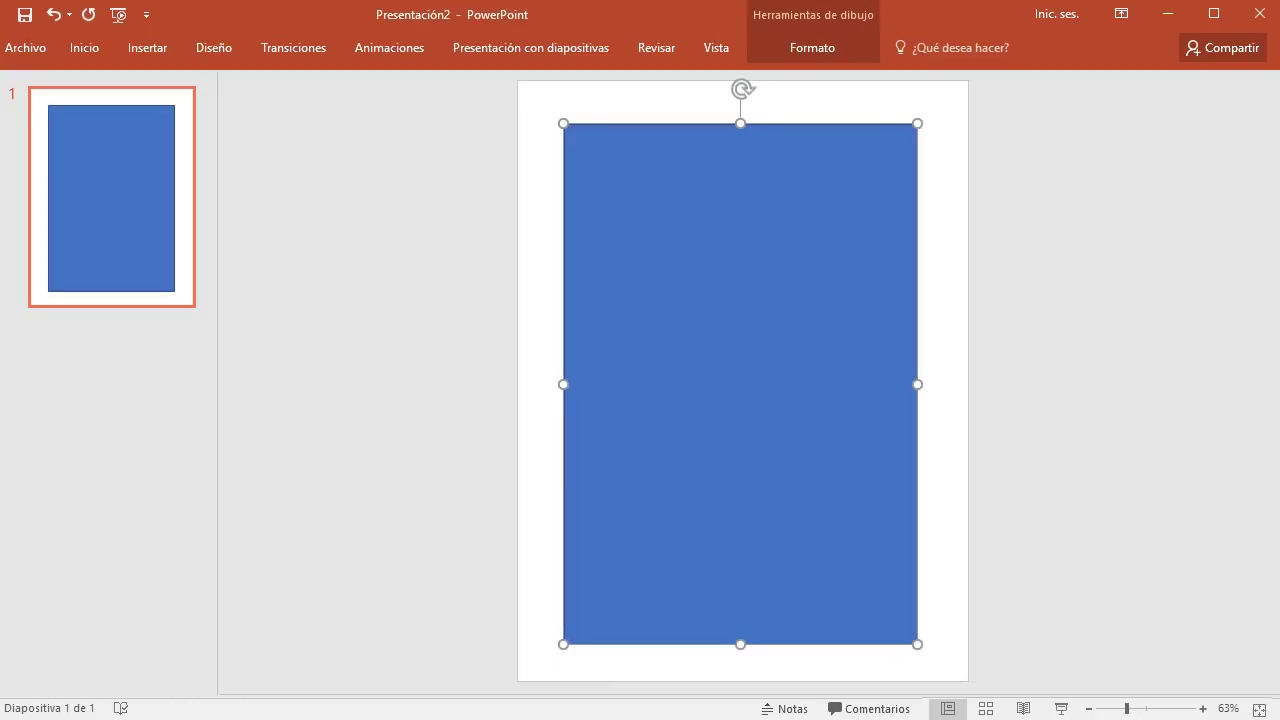
Switch to the browser and save the PonteGeek glasses image with the checkered background in the Volante folder as temporal-1.
{"action": "key", "text": "alt+Tab"}
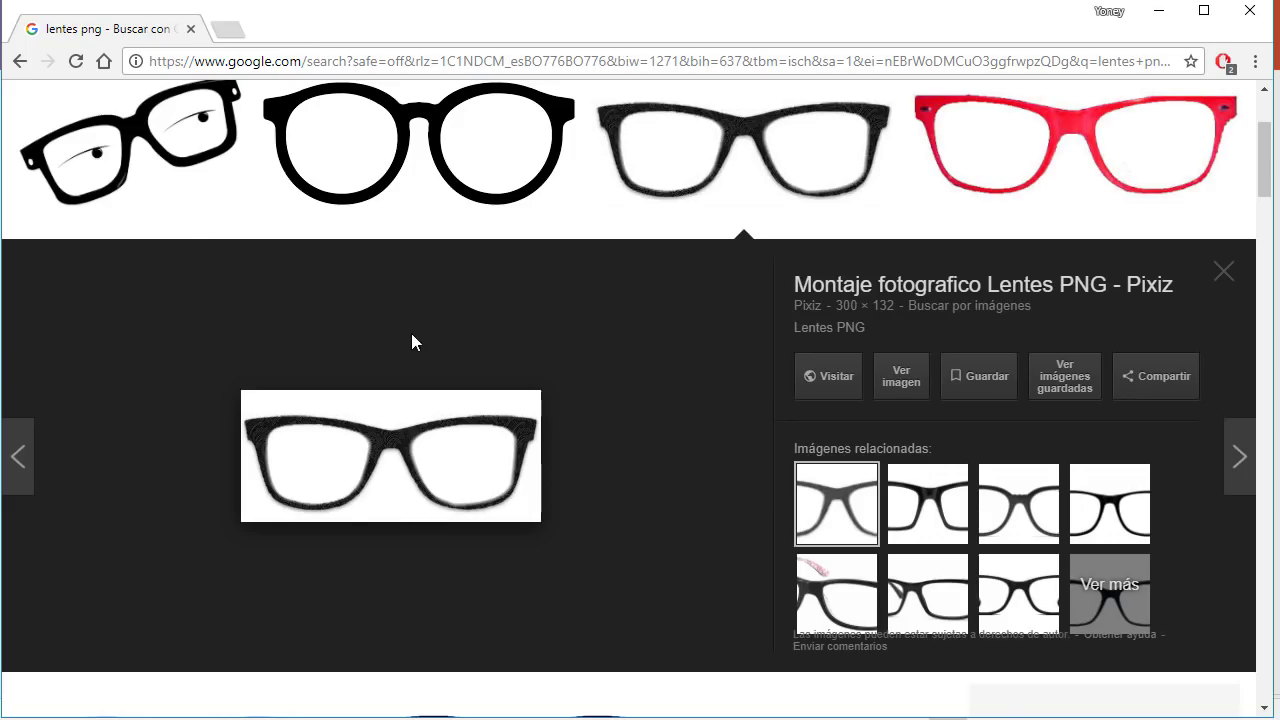
{"action": "scroll", "coordinate": [411, 343], "scroll_direction": "up", "scroll_amount": 2}
{"action": "left_click", "coordinate": [171, 333]}
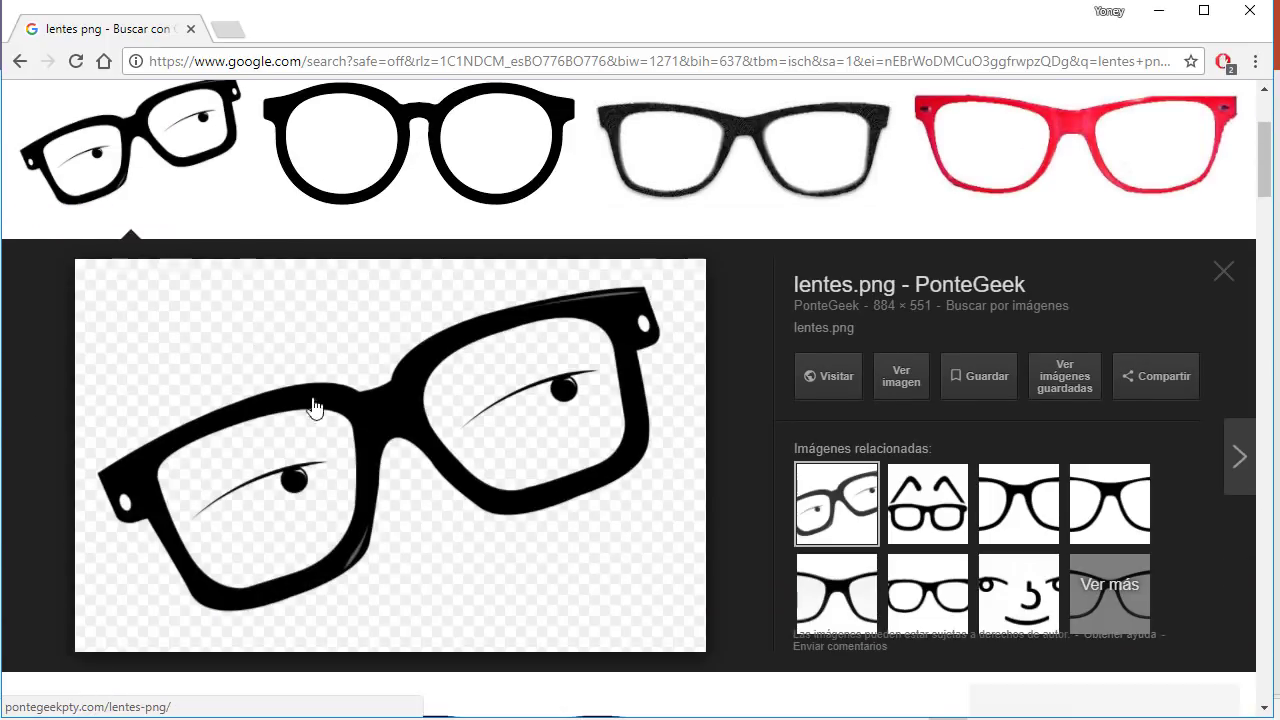
{"action": "right_click", "coordinate": [379, 413]}
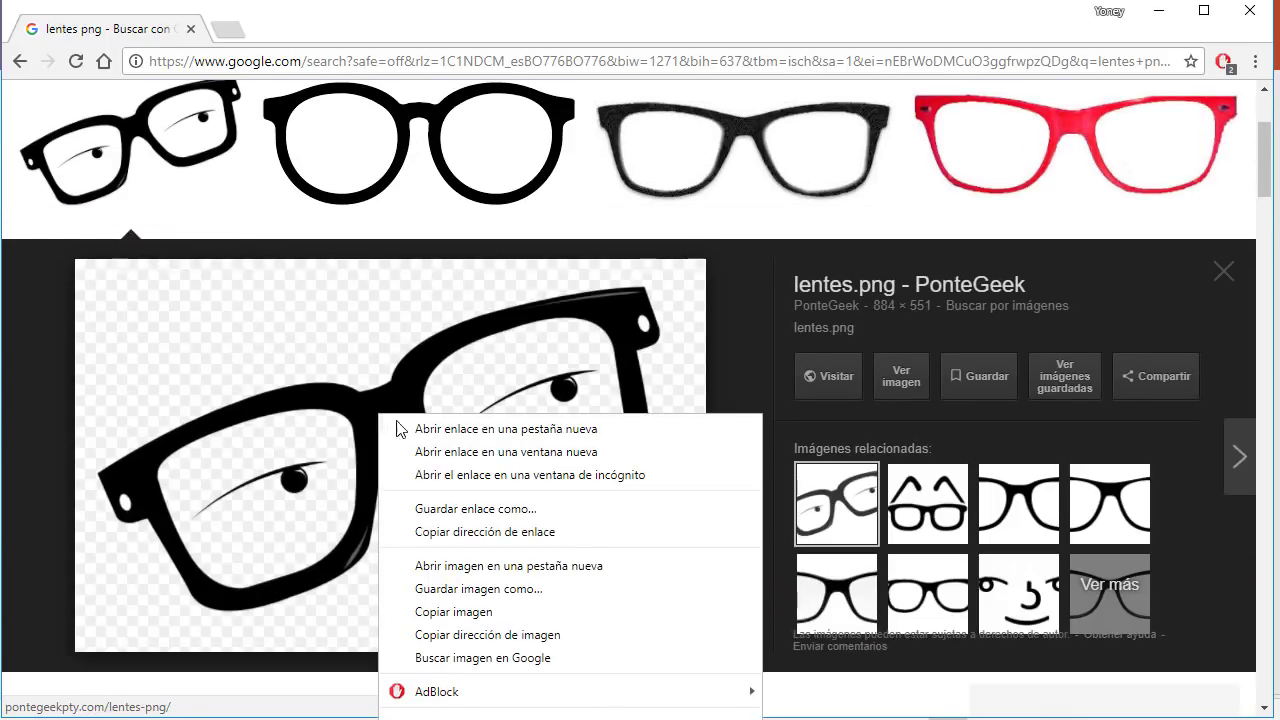
{"action": "left_click", "coordinate": [517, 590]}
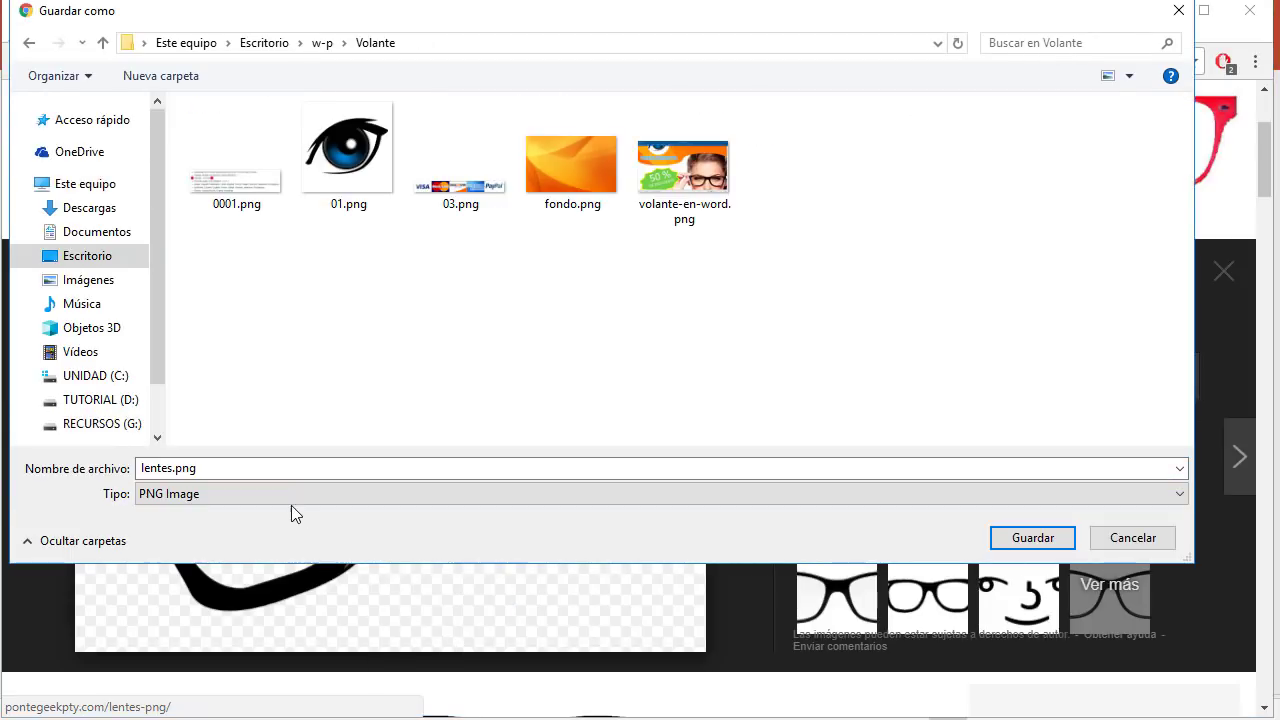
{"action": "type", "text": "tempor"}
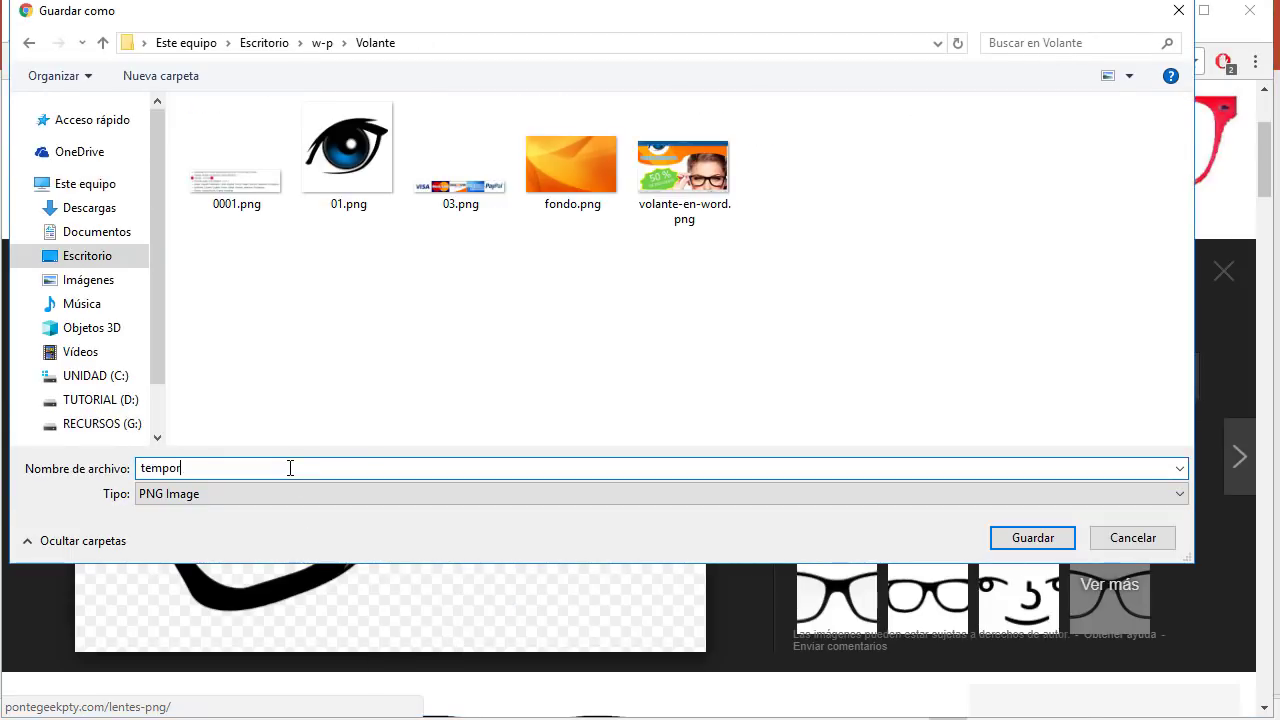
{"action": "type", "text": "al-1"}
{"action": "key", "text": "Return"}
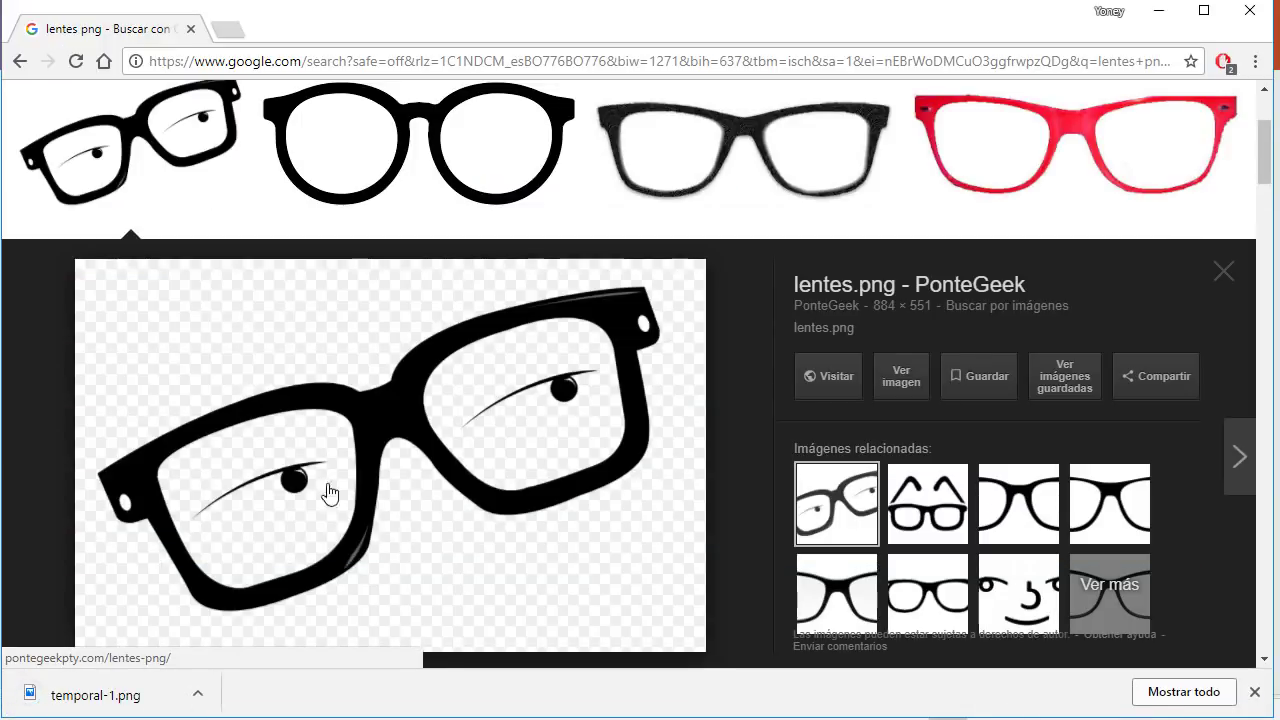
Save the white-background Pixiz glasses image as the JPEG file temporal-2 and return to PowerPoint.
{"action": "left_click", "coordinate": [746, 160]}
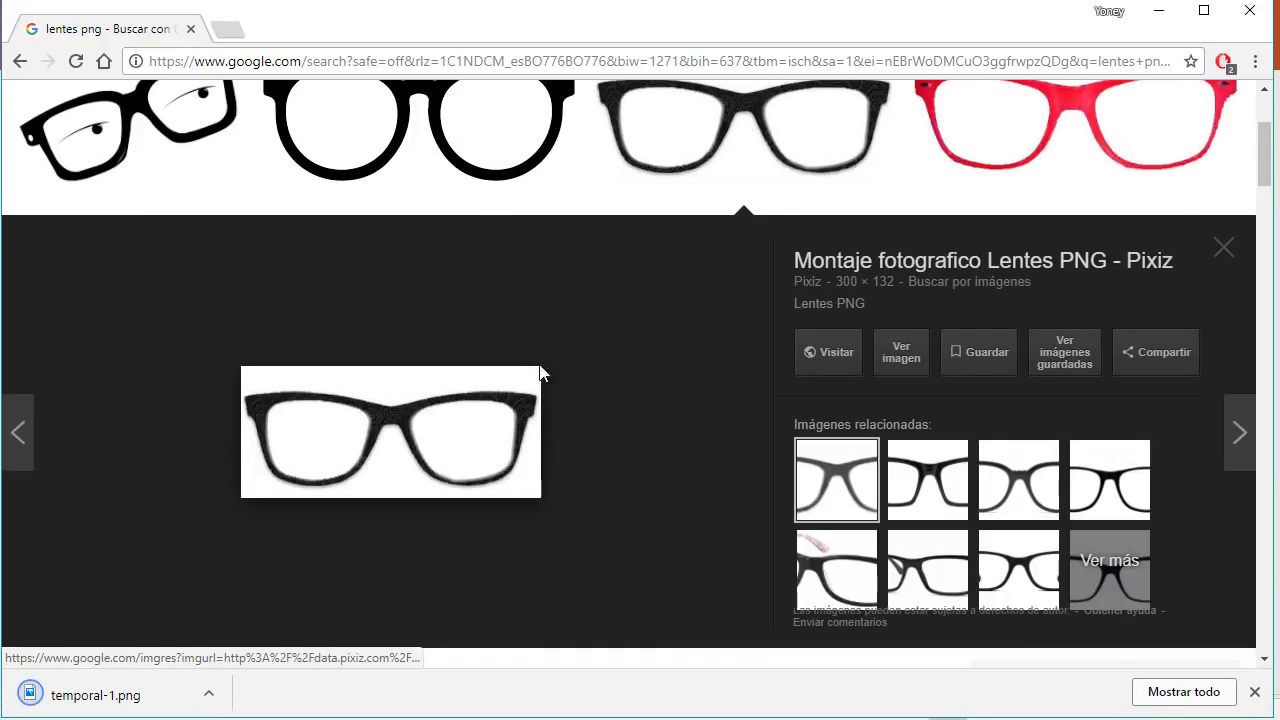
{"action": "right_click", "coordinate": [368, 380]}
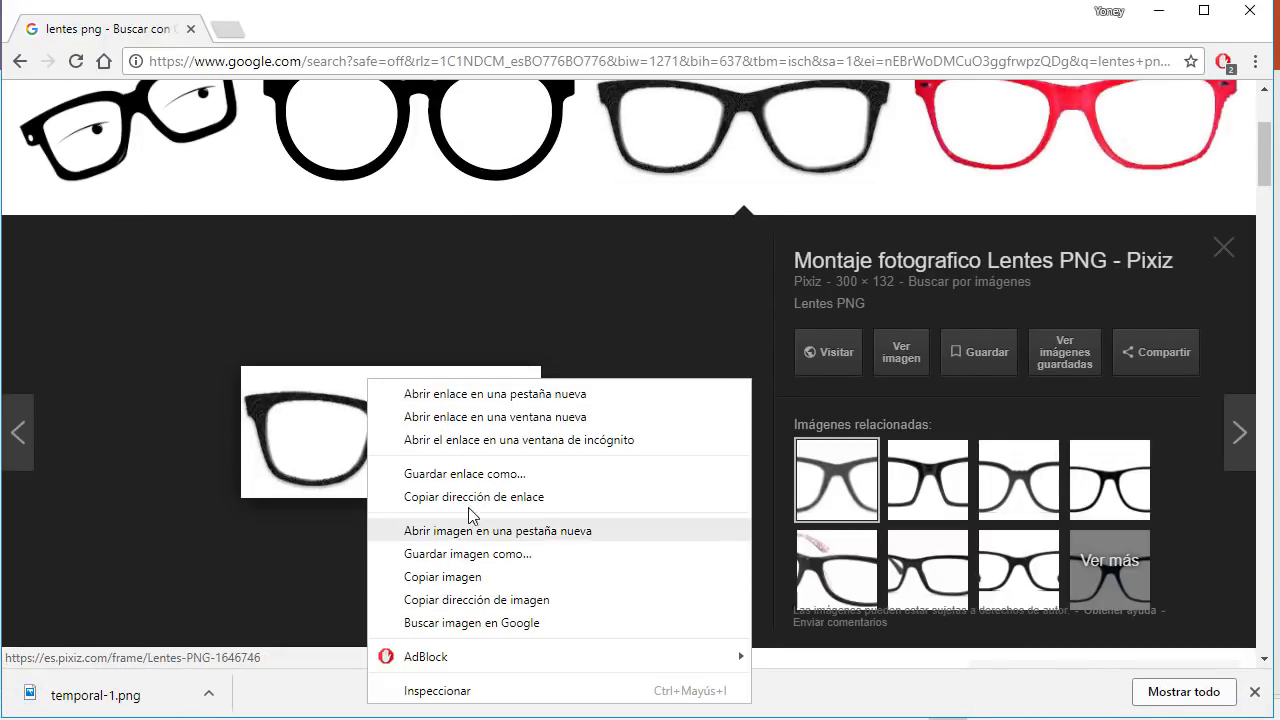
{"action": "left_click", "coordinate": [468, 554]}
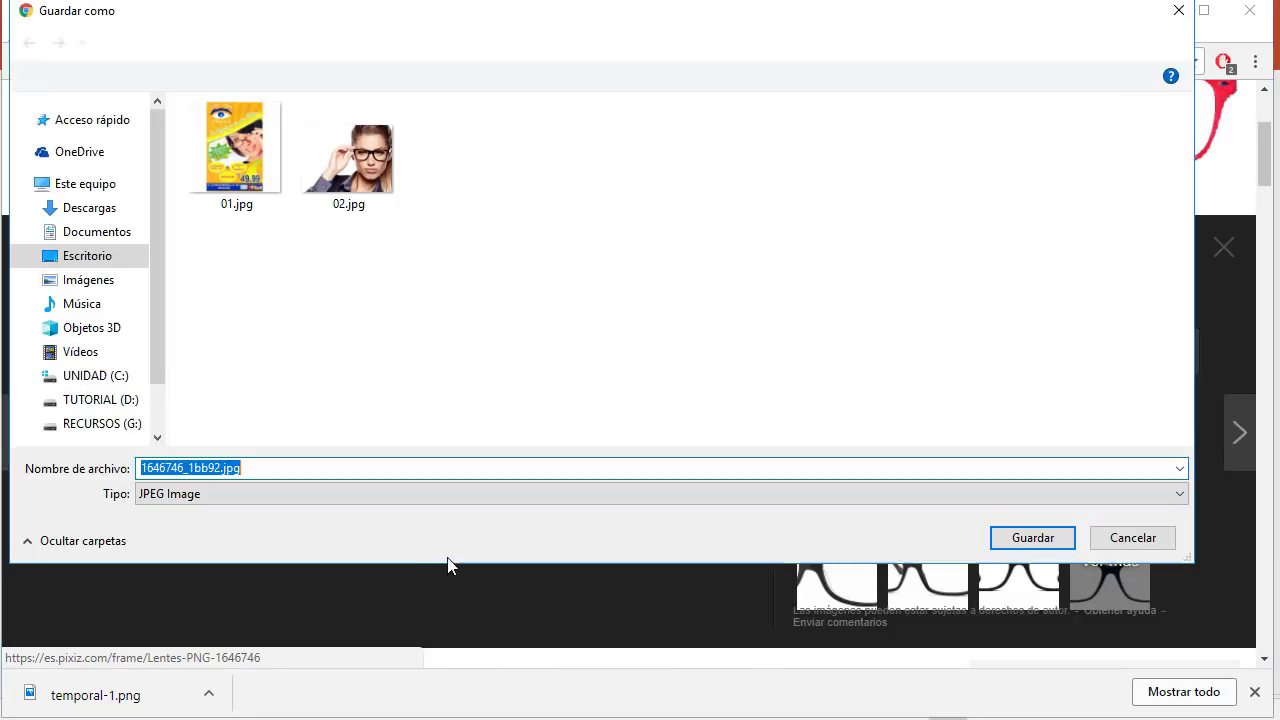
{"action": "type", "text": "te"}
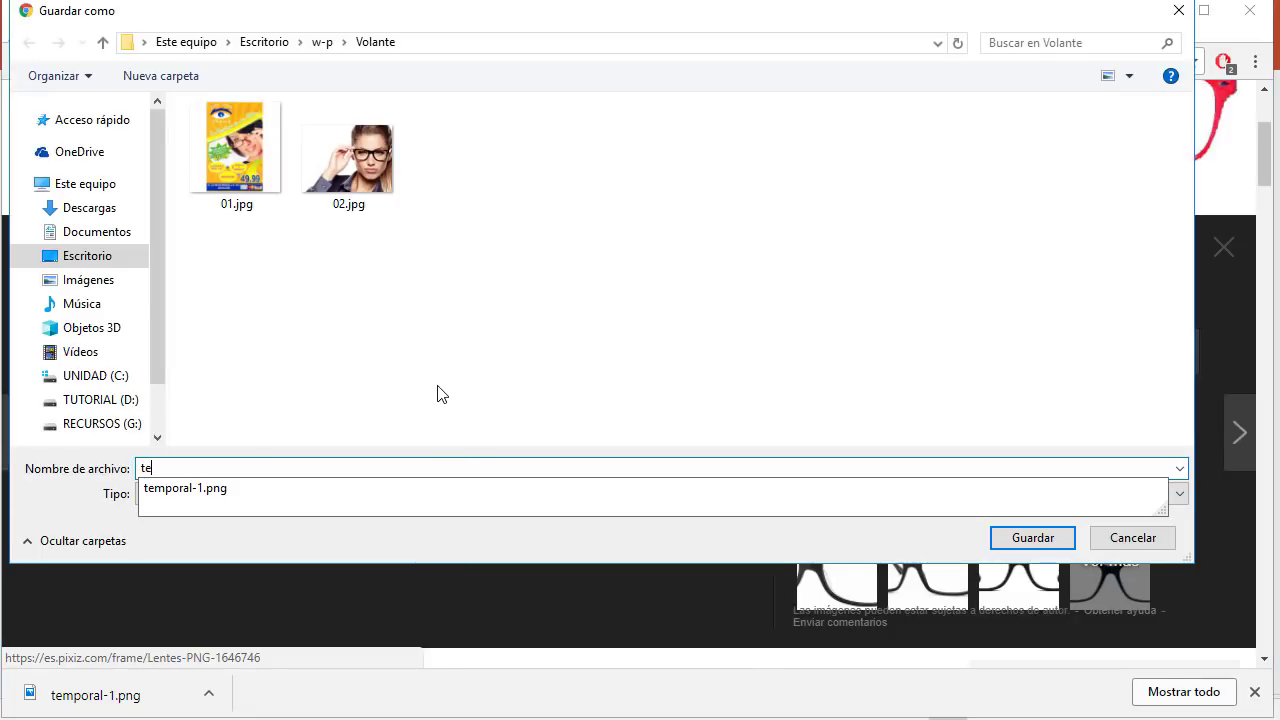
{"action": "type", "text": "mporal-1"}
{"action": "key", "text": "BackSpace"}
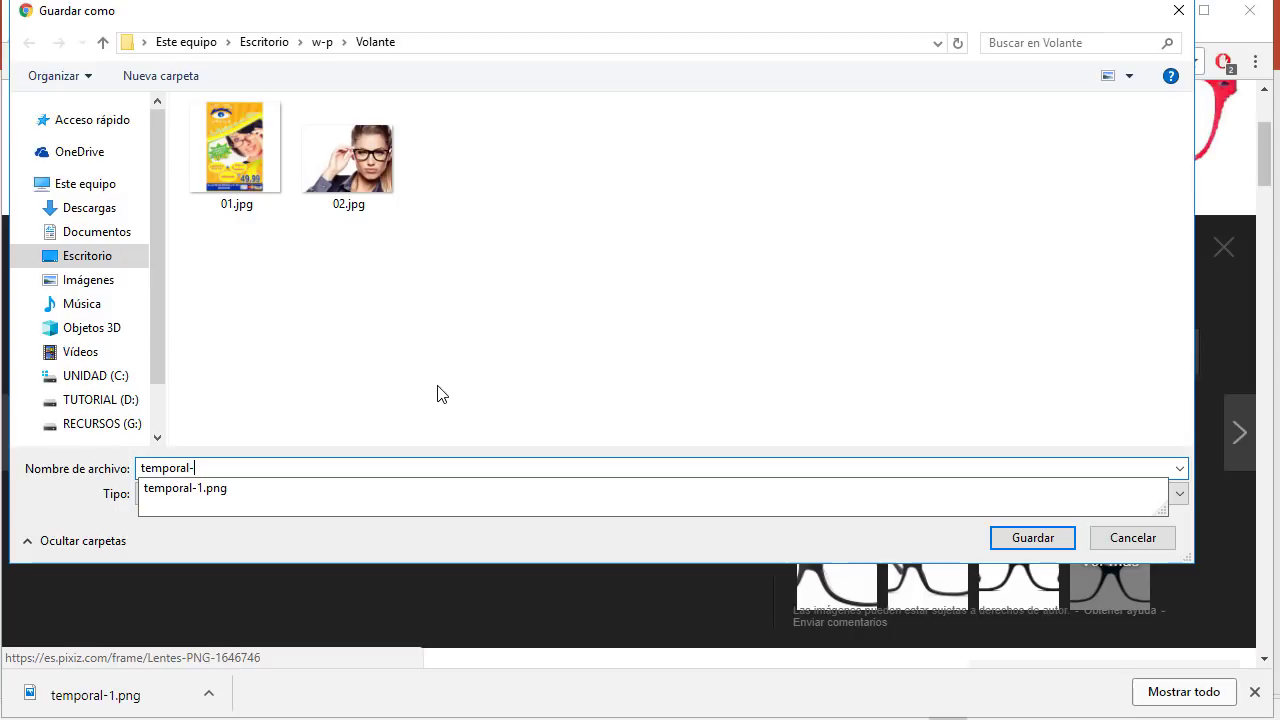
{"action": "type", "text": "2"}
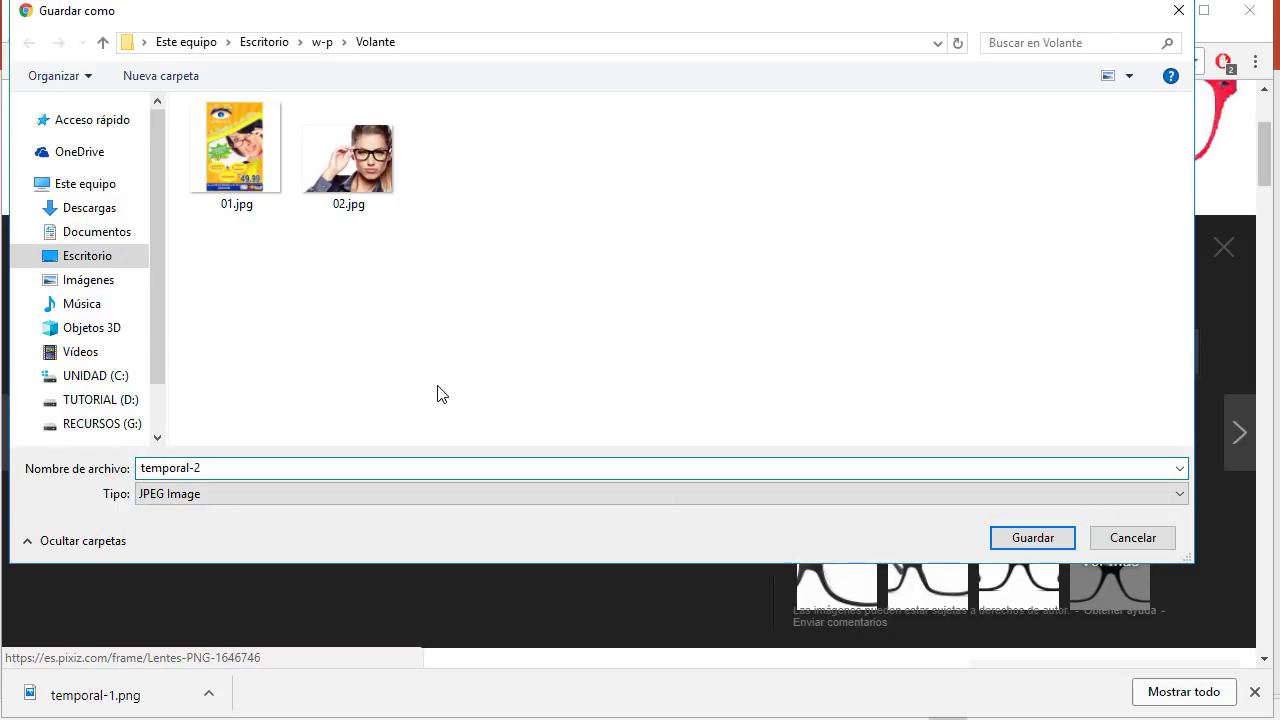
{"action": "left_click", "coordinate": [1046, 538]}
{"action": "left_click", "coordinate": [1160, 11]}
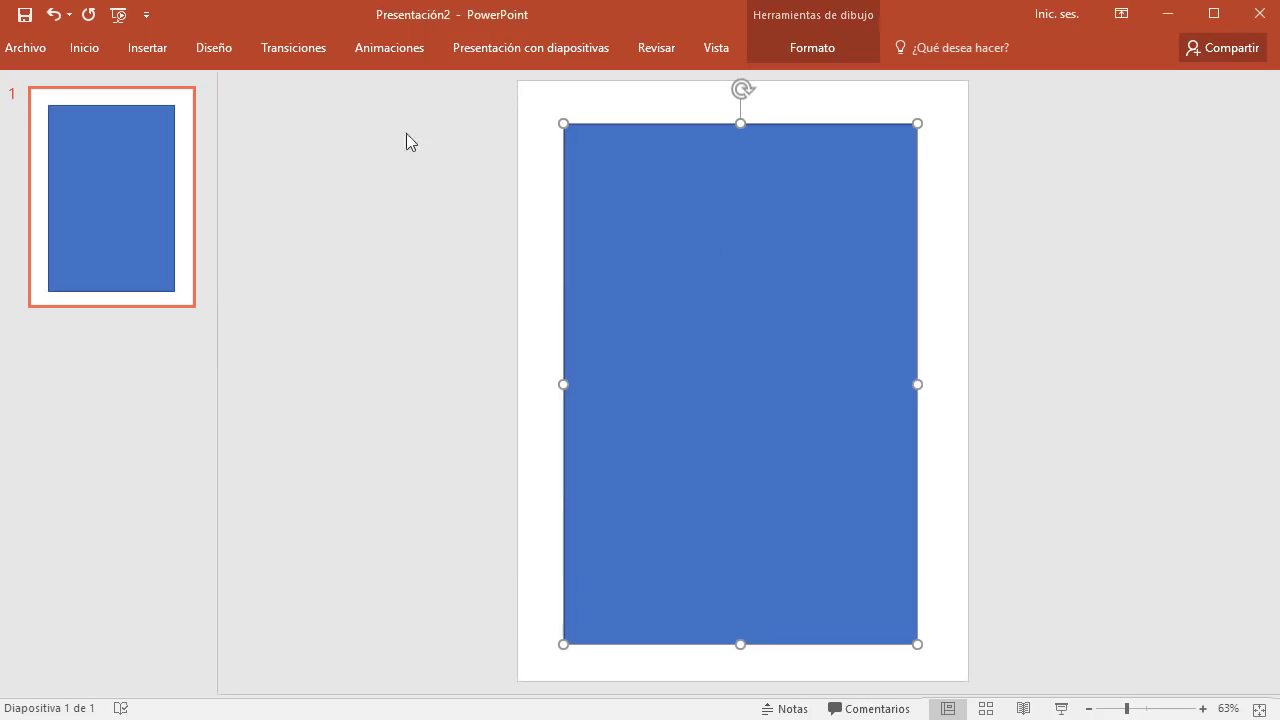
Insert temporal-1.png and temporal-2.jpg together on the slide from the desktop folder w-p > Volante.
{"action": "left_click", "coordinate": [158, 47]}
{"action": "left_click", "coordinate": [158, 100]}
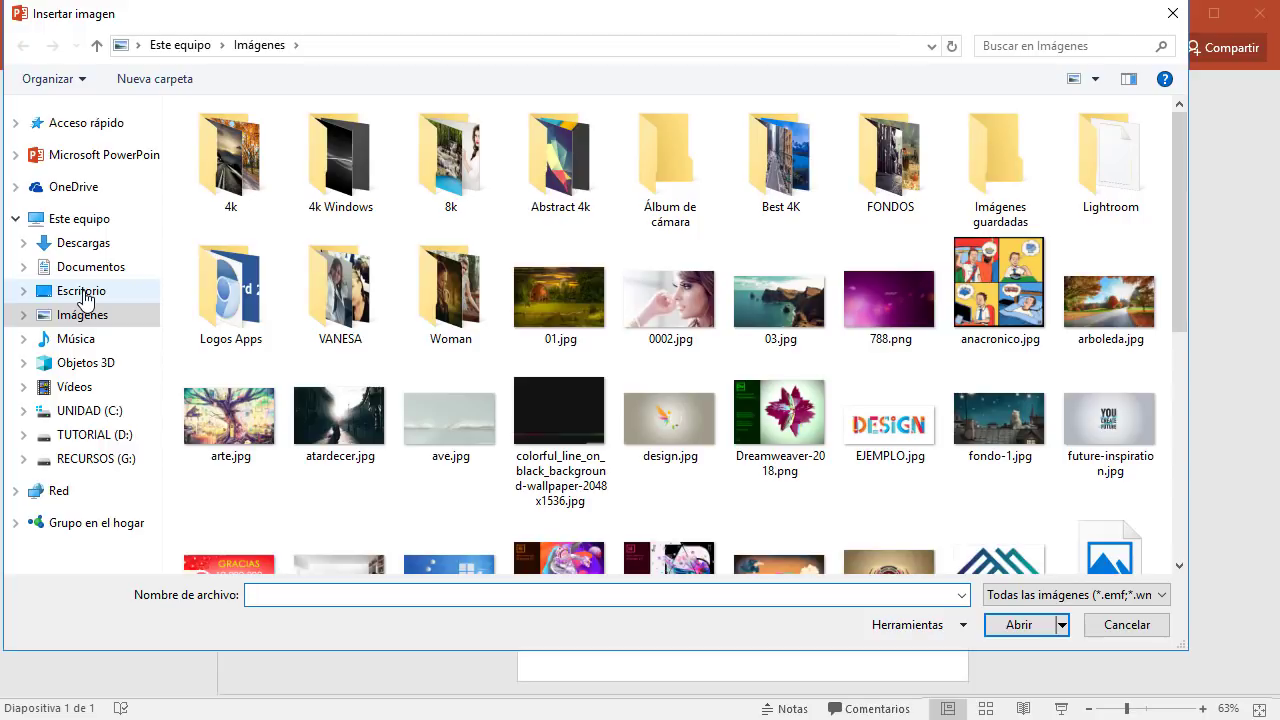
{"action": "left_click", "coordinate": [84, 290]}
{"action": "double_click", "coordinate": [337, 157]}
{"action": "double_click", "coordinate": [231, 160]}
{"action": "left_click", "coordinate": [913, 162]}
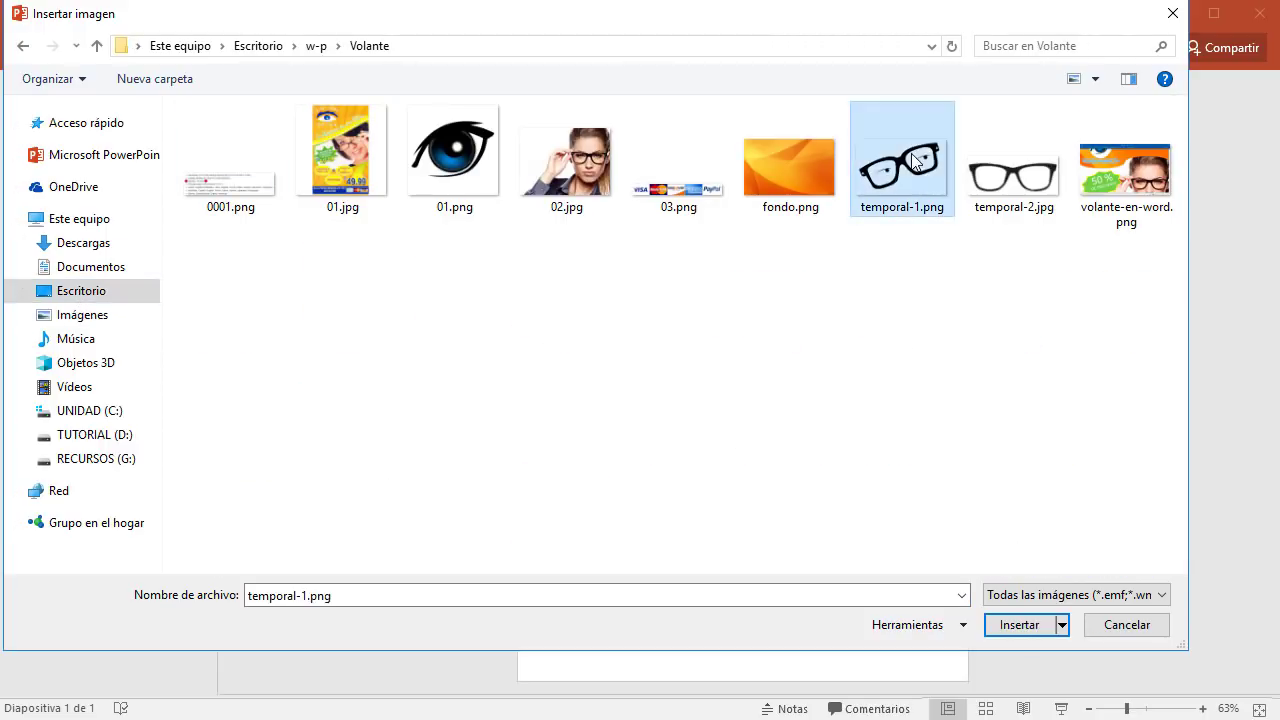
{"action": "left_click", "coordinate": [988, 194], "text": "ctrl"}
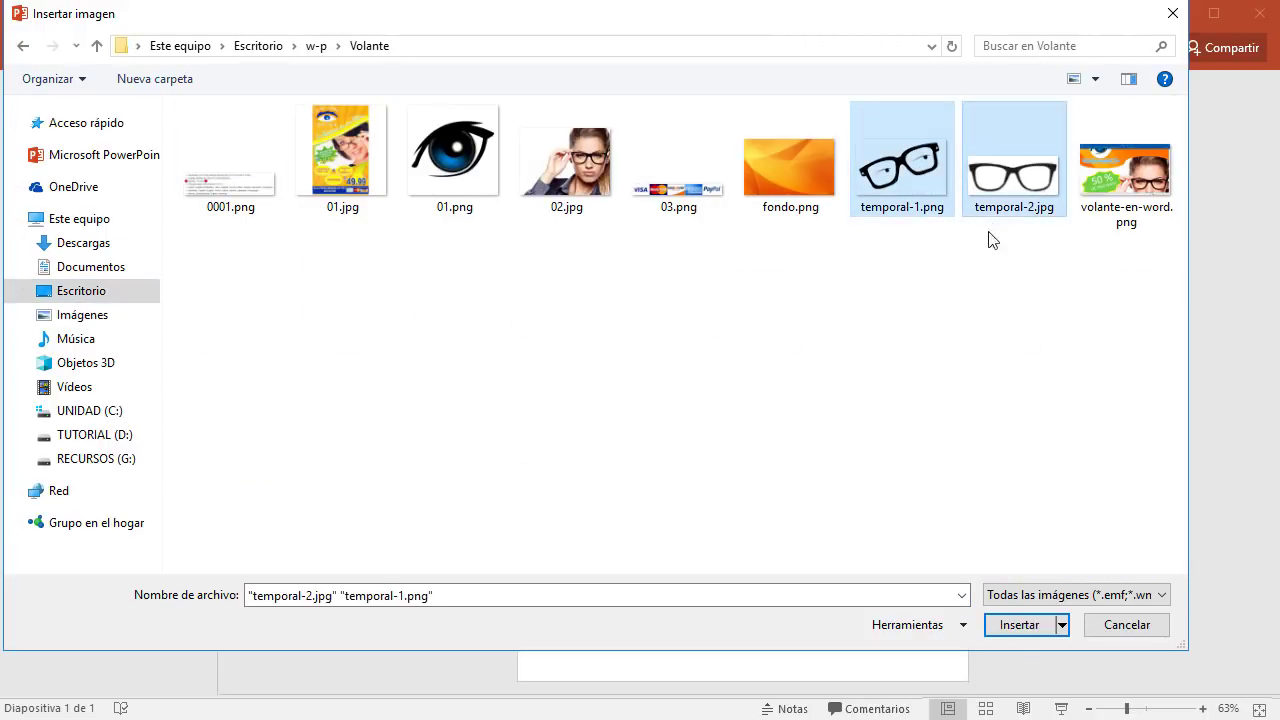
{"action": "left_click", "coordinate": [1020, 622]}
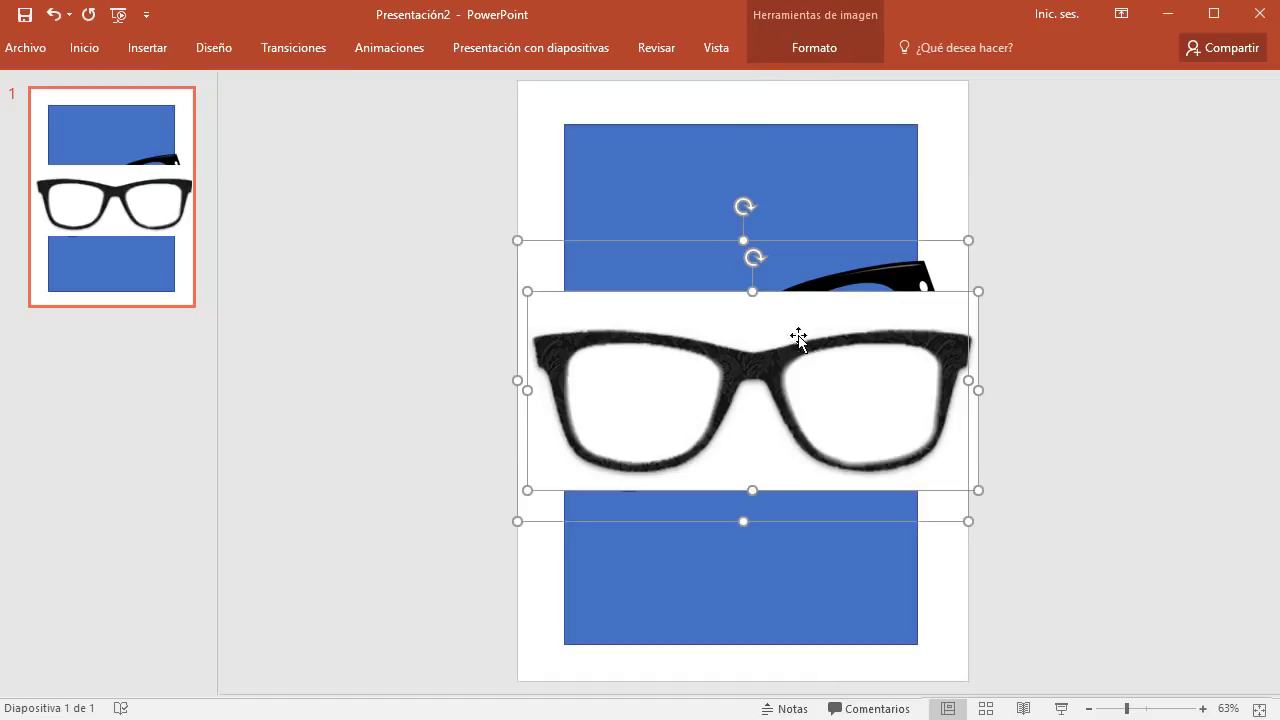
Separate the two pictures, placing the white-background glasses low on the slide and the tilted glasses above them over the blue rectangle.
{"action": "left_click", "coordinate": [1051, 343]}
{"action": "left_click_drag", "start_coordinate": [749, 323], "coordinate": [749, 466]}
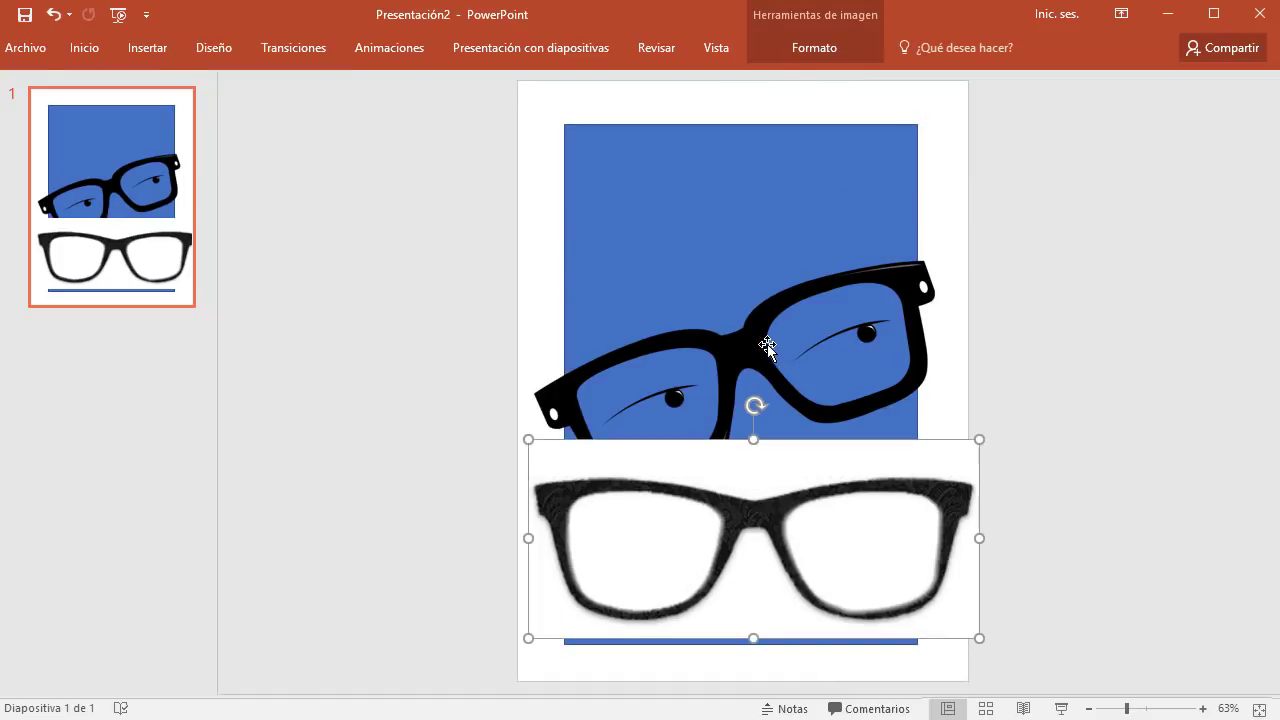
{"action": "left_click_drag", "start_coordinate": [766, 346], "coordinate": [766, 229]}
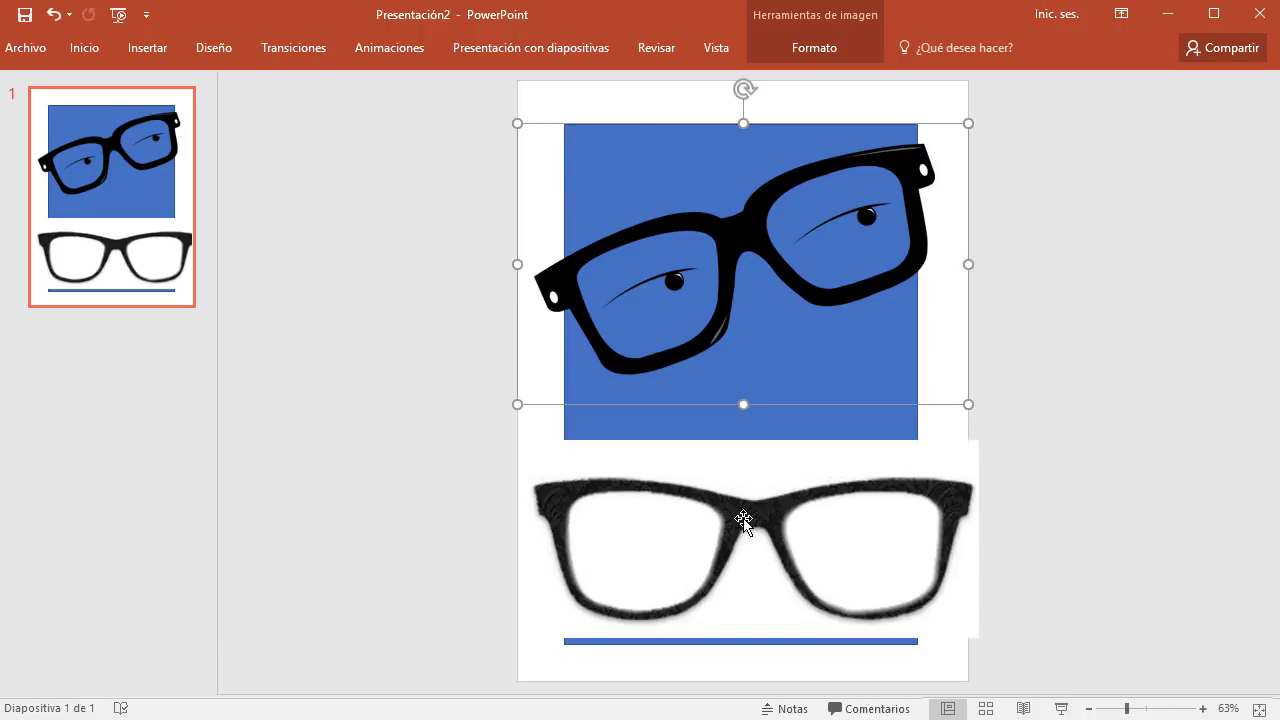
Move the white-background glasses up to the middle of the blue rectangle and delete the tilted glasses picture.
{"action": "left_click_drag", "start_coordinate": [775, 474], "coordinate": [808, 326]}
{"action": "left_click", "coordinate": [714, 220]}
{"action": "key", "text": "Delete"}
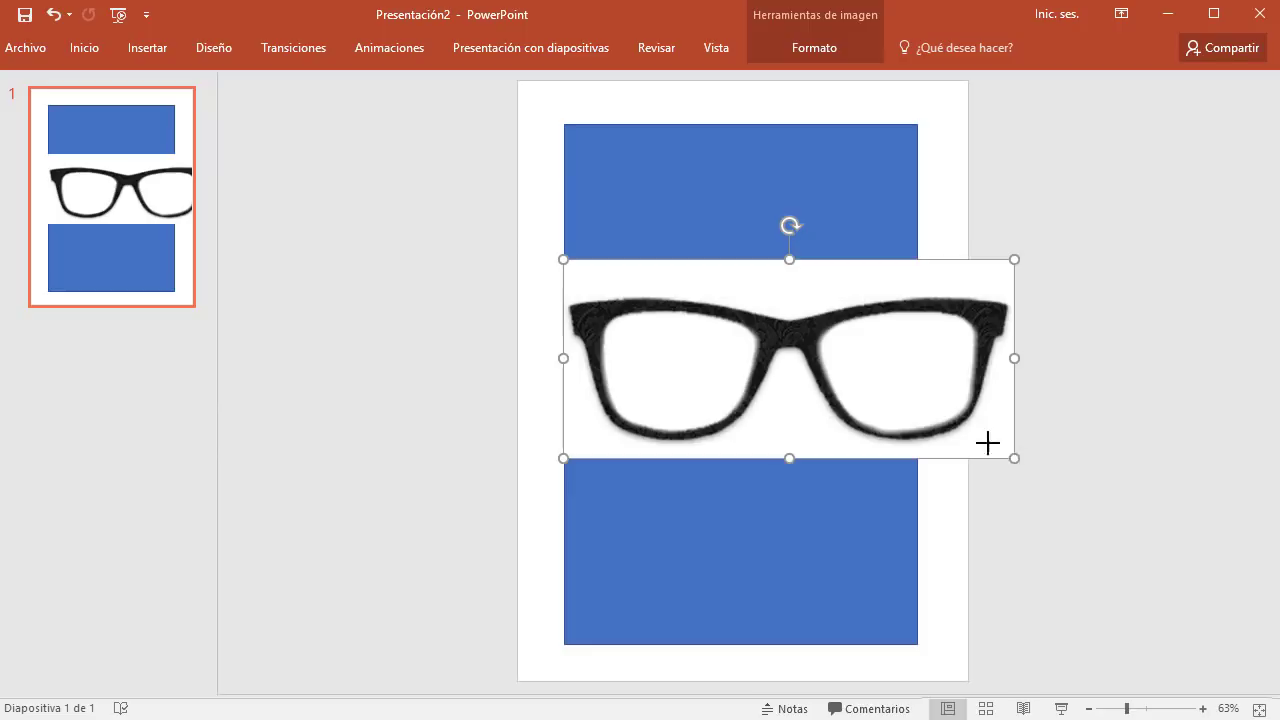
Scale down the remaining glasses picture within the upper part of the blue rectangle, and delete it after comparing the backgrounds.
{"action": "left_click_drag", "start_coordinate": [1014, 458], "coordinate": [846, 360]}
{"action": "left_click_drag", "start_coordinate": [780, 329], "coordinate": [800, 240]}
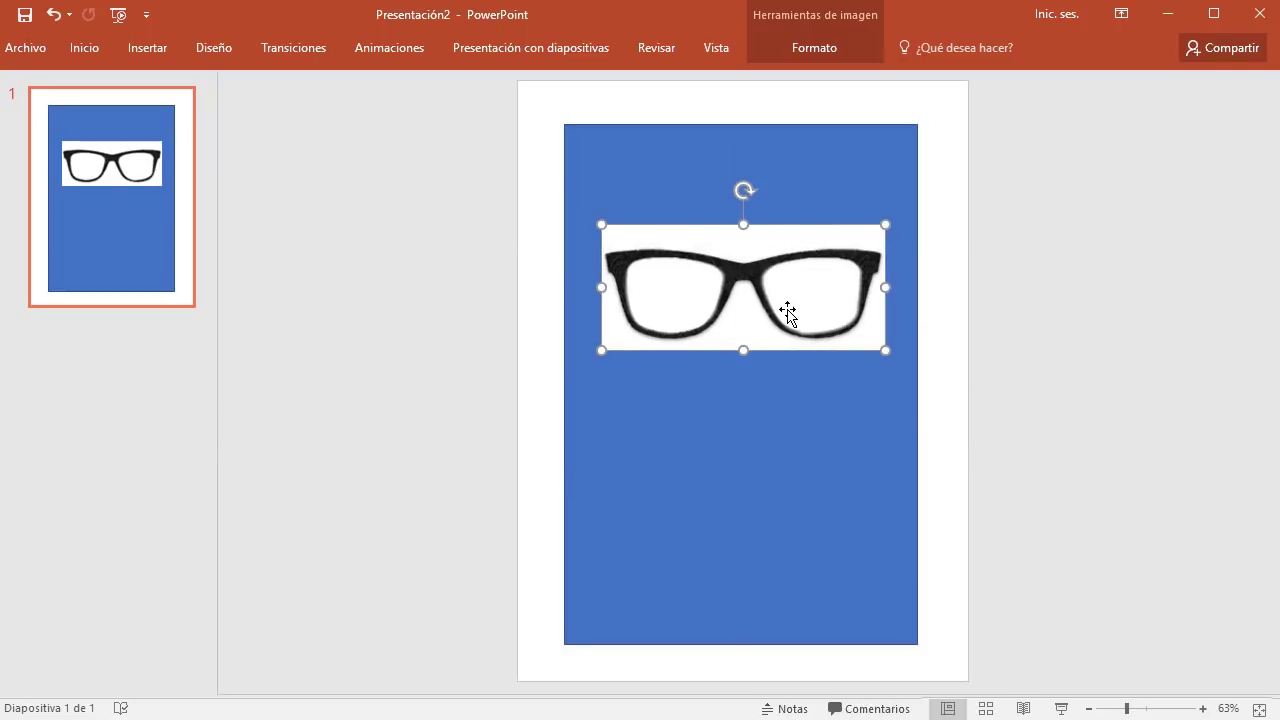
{"action": "key", "text": "Delete"}
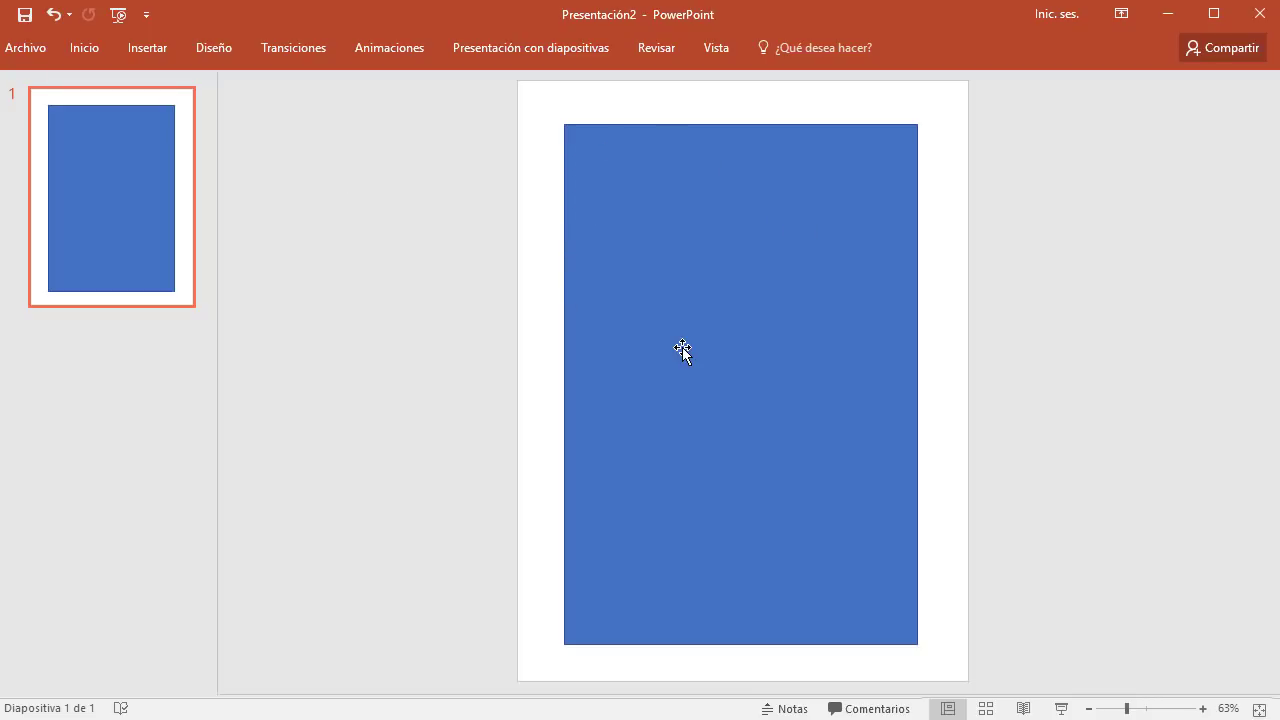
Delete the blue rectangle and insert fondo.png from the Volante folder on the empty slide.
{"action": "left_click", "coordinate": [705, 227]}
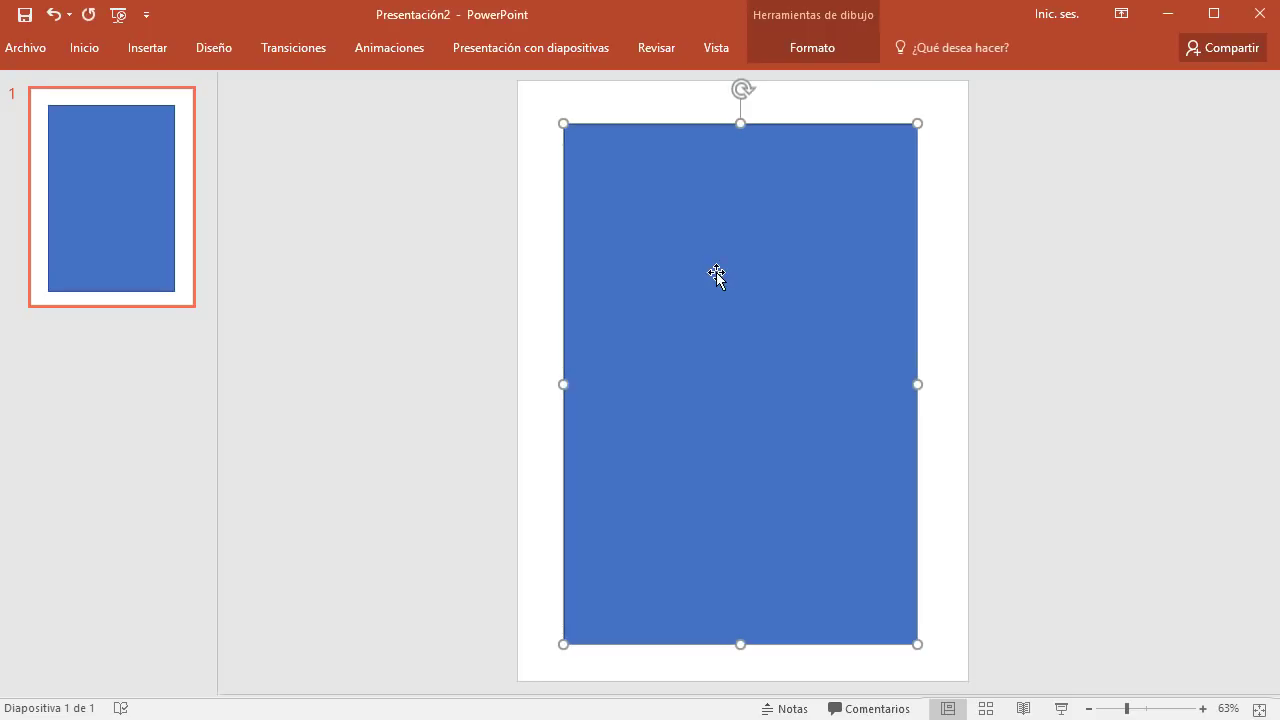
{"action": "key", "text": "Delete"}
{"action": "left_click", "coordinate": [148, 48]}
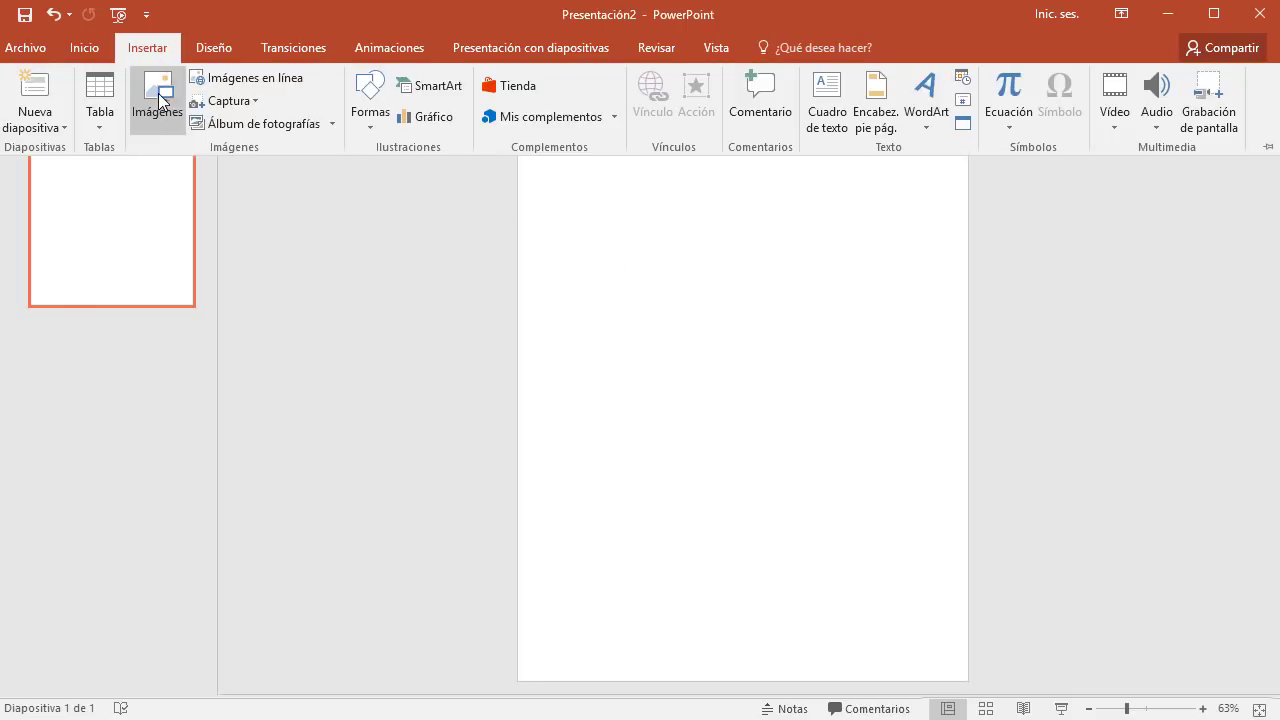
{"action": "left_click", "coordinate": [158, 100]}
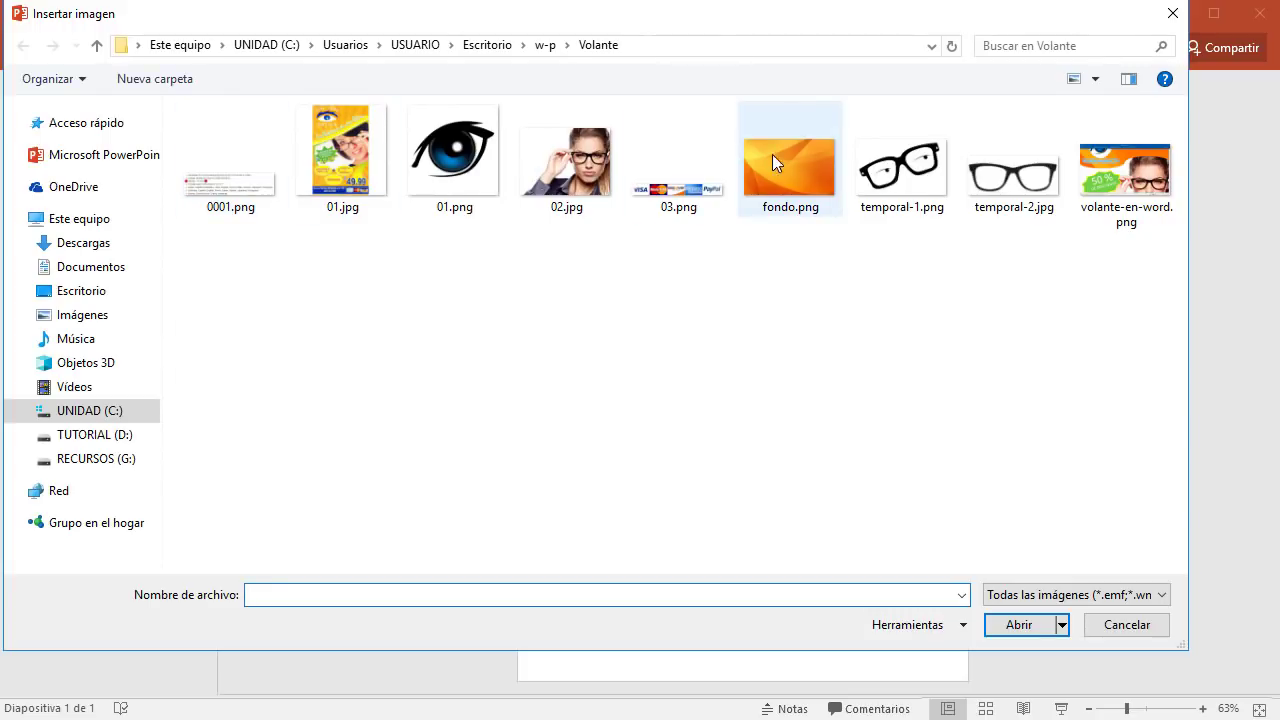
{"action": "double_click", "coordinate": [787, 173]}
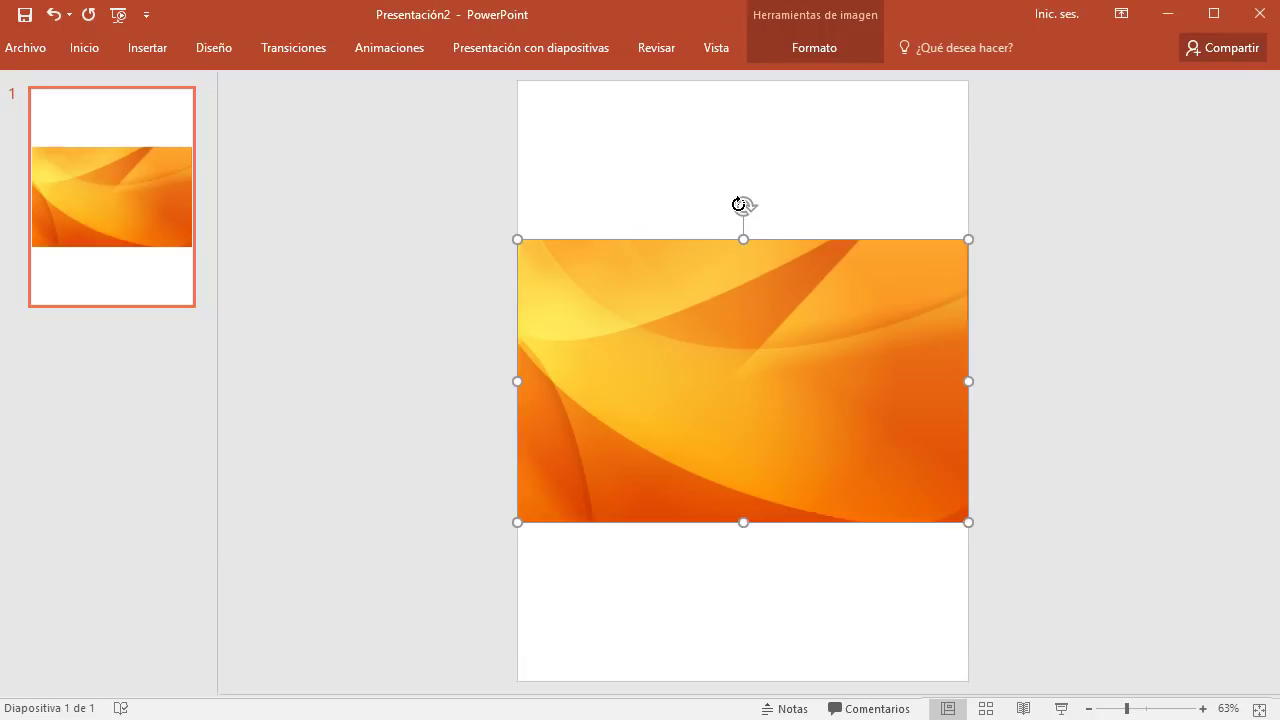
Rotate the orange background picture 90° counterclockwise and resize it to cover the whole portrait slide.
{"action": "left_click_drag", "start_coordinate": [740, 205], "coordinate": [623, 380]}
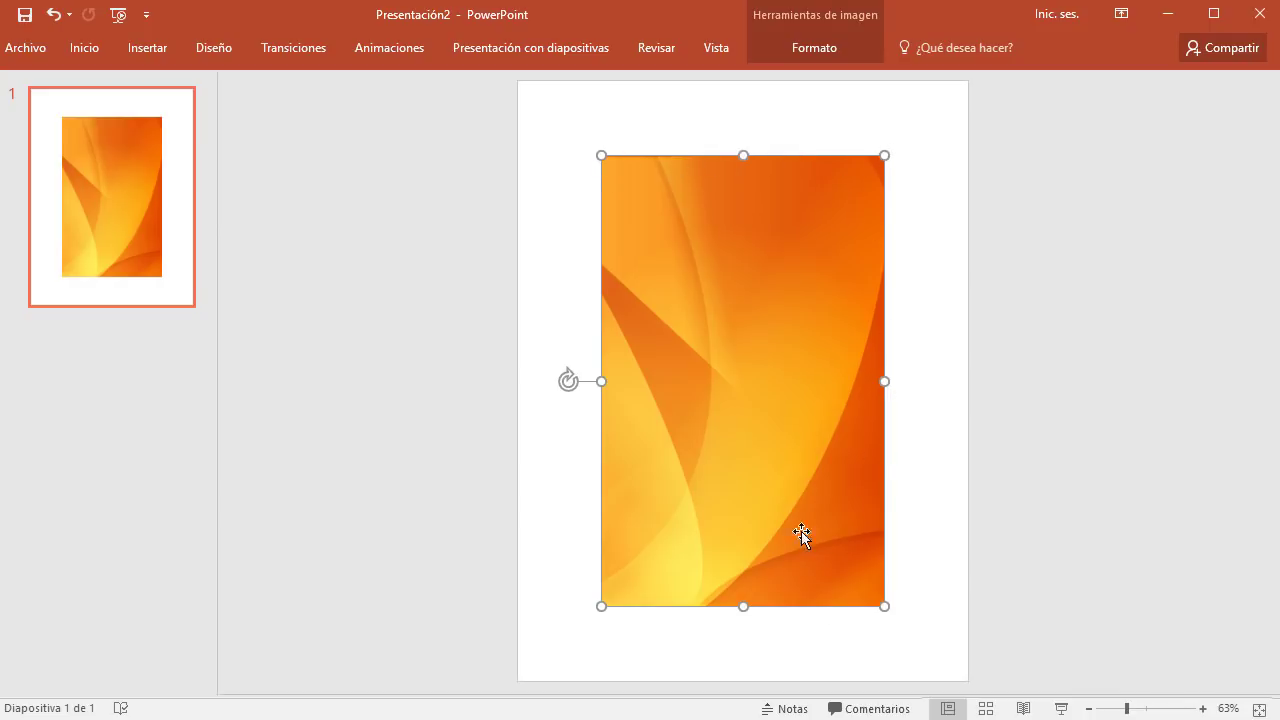
{"action": "left_click_drag", "start_coordinate": [760, 449], "coordinate": [694, 396]}
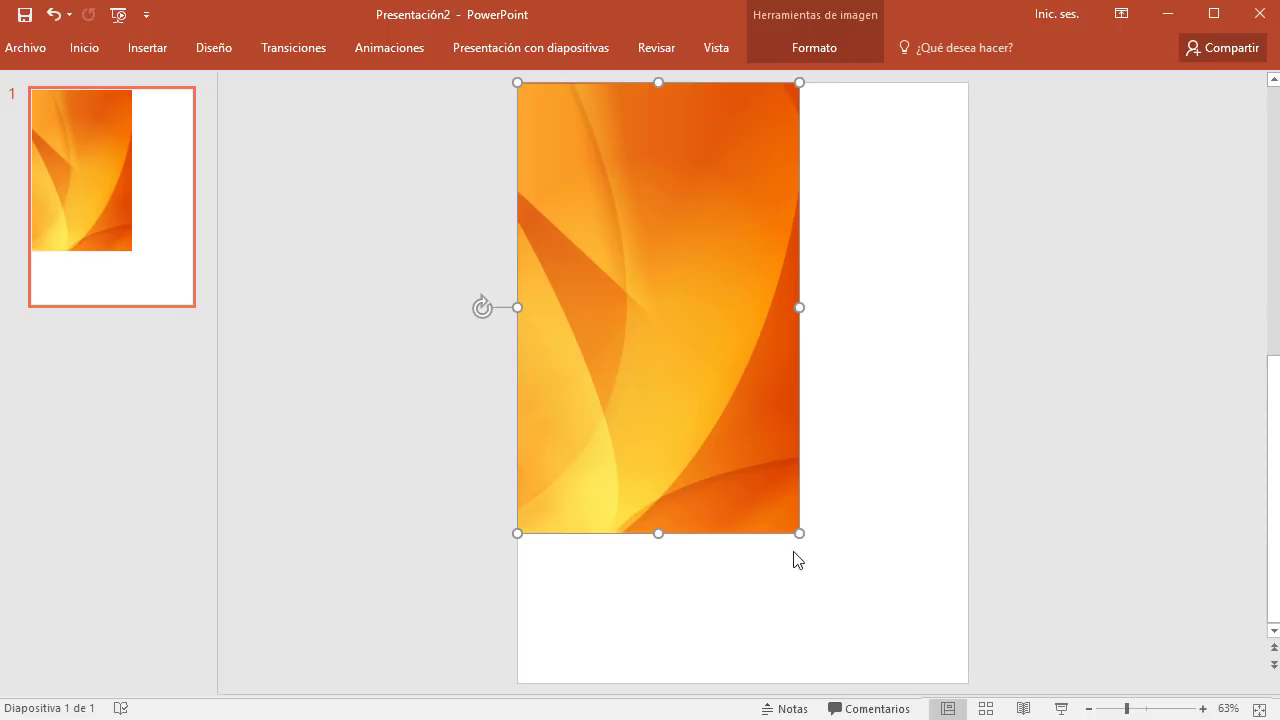
{"action": "left_click_drag", "start_coordinate": [800, 531], "coordinate": [891, 617]}
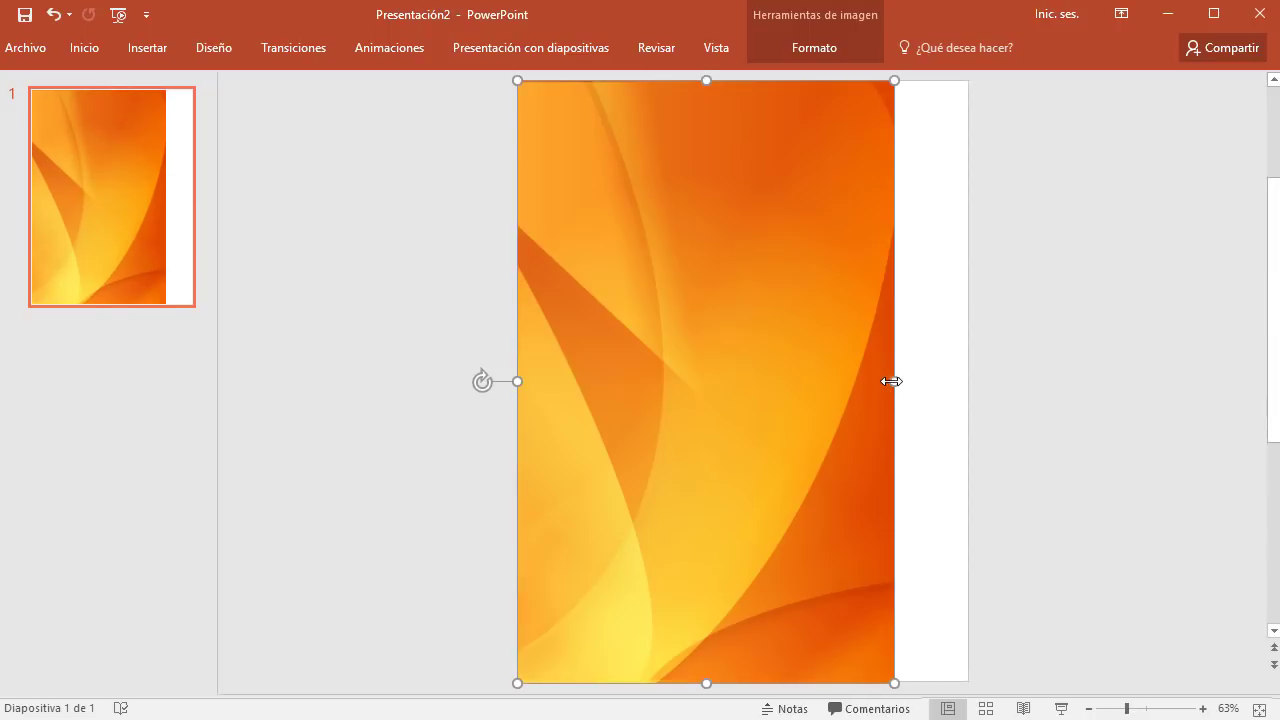
{"action": "left_click_drag", "start_coordinate": [891, 381], "coordinate": [968, 394]}
{"action": "left_click", "coordinate": [978, 388]}
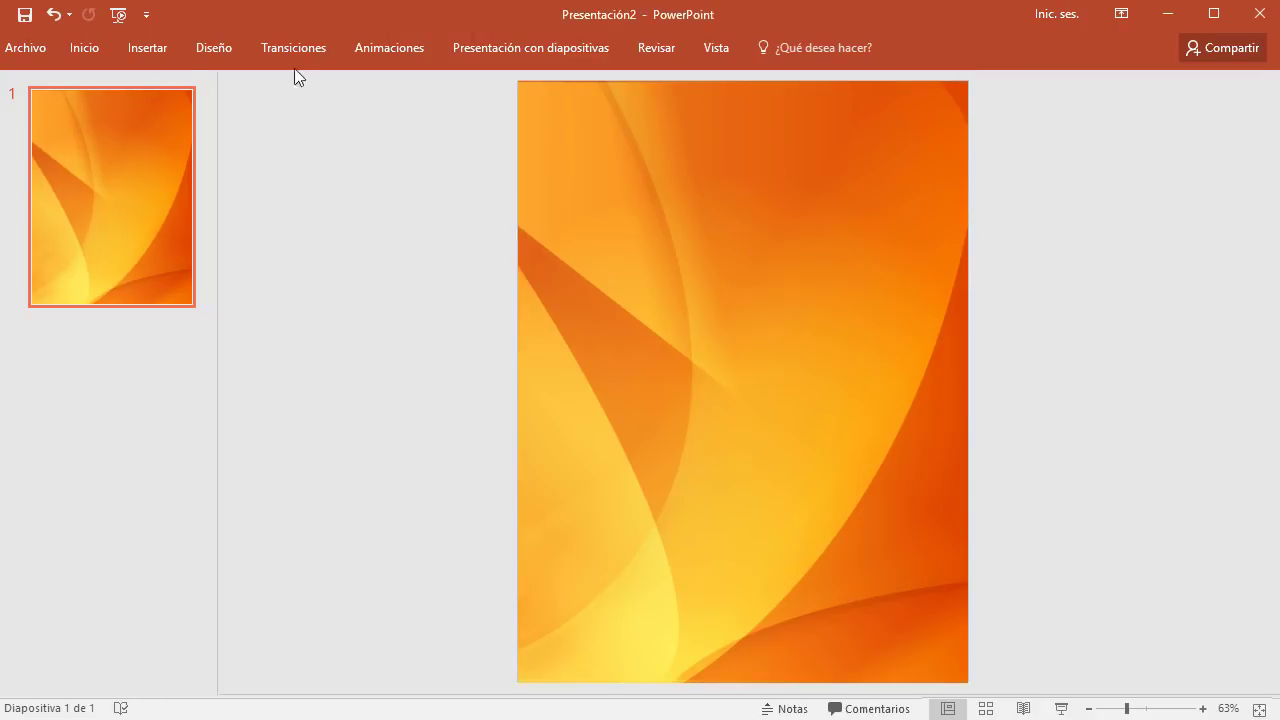
{"action": "left_click", "coordinate": [752, 249]}
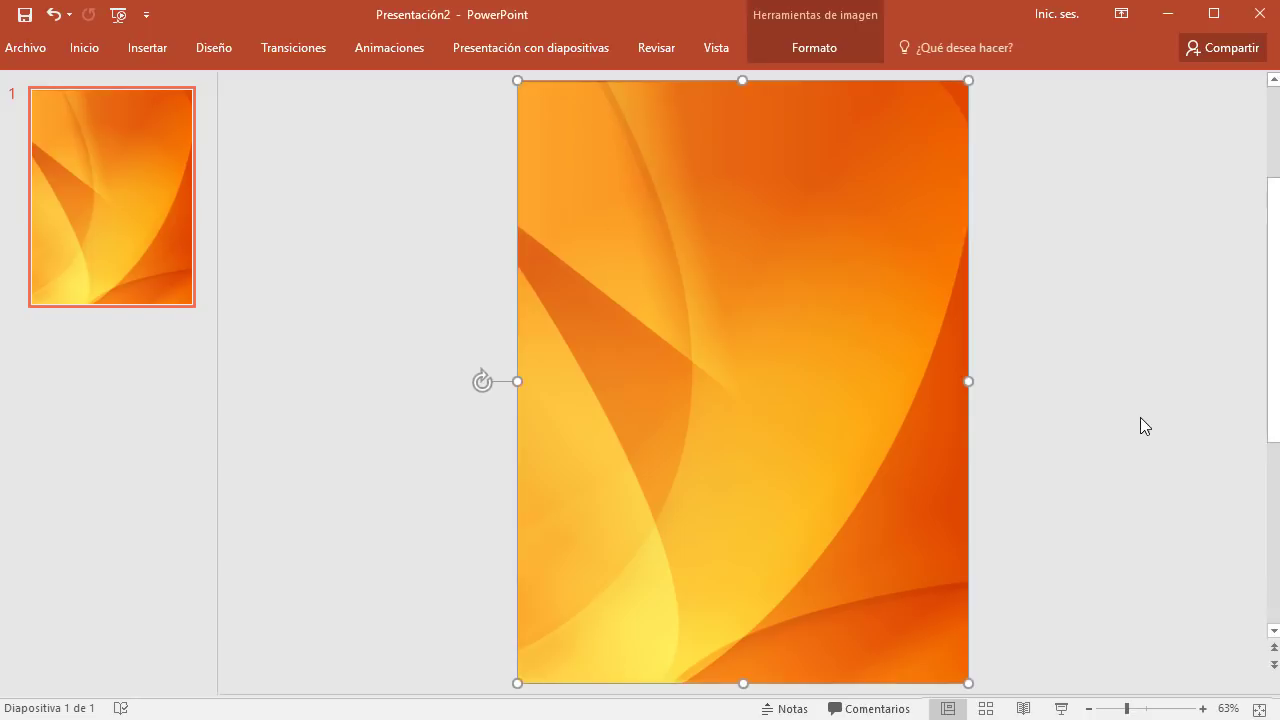
{"action": "left_click", "coordinate": [1064, 373]}
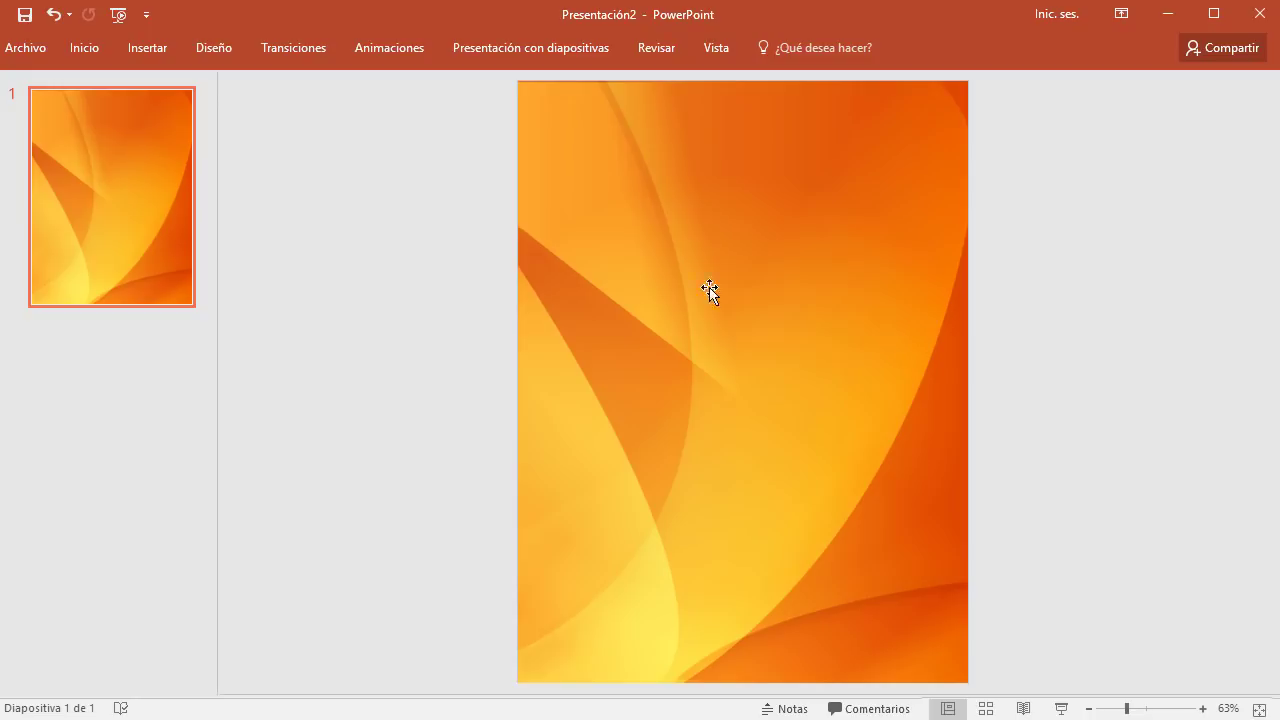
Insert the blue eye picture 01.png from the Volante folder over the orange background.
{"action": "left_click", "coordinate": [142, 47]}
{"action": "left_click", "coordinate": [152, 101]}
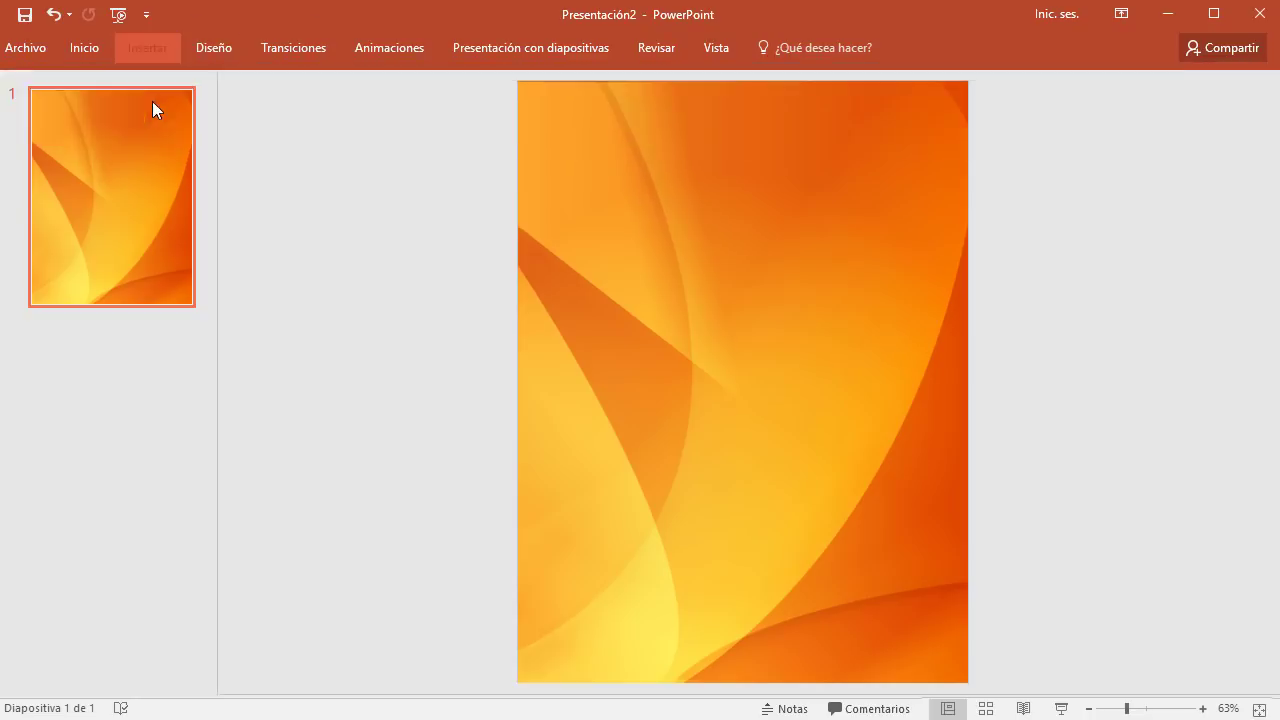
{"action": "left_click", "coordinate": [457, 161]}
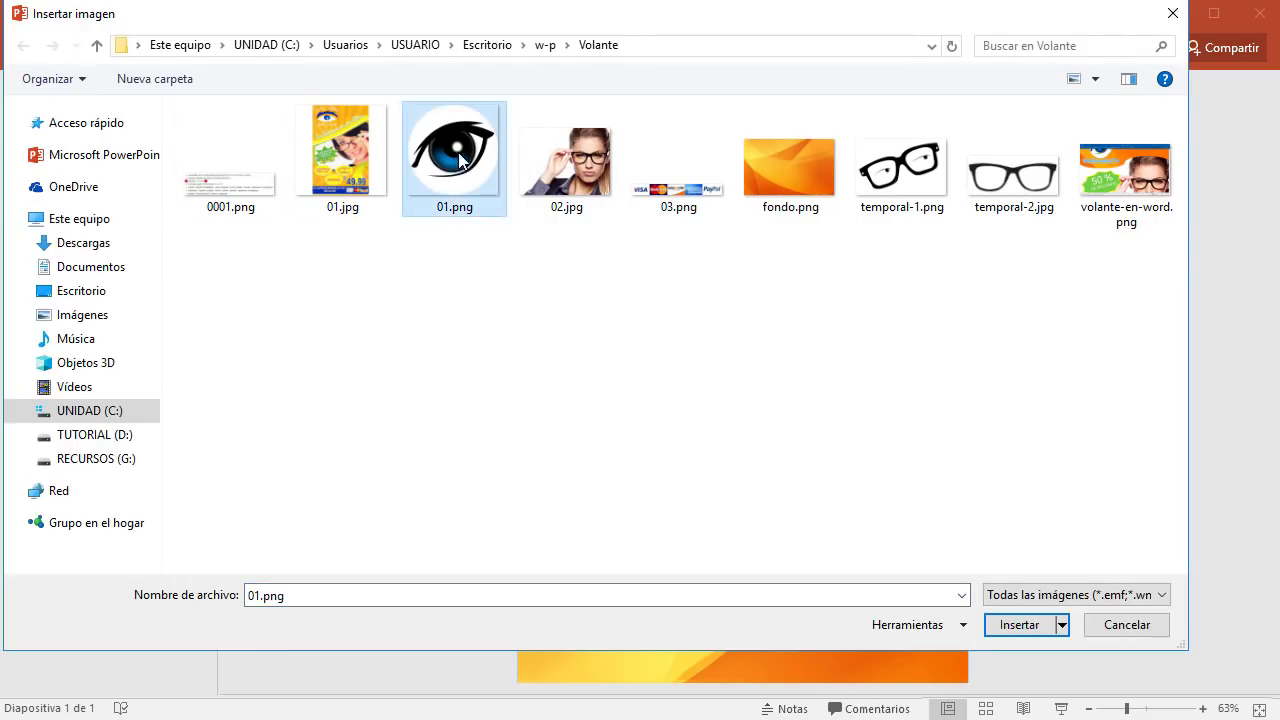
{"action": "left_click", "coordinate": [1030, 630]}
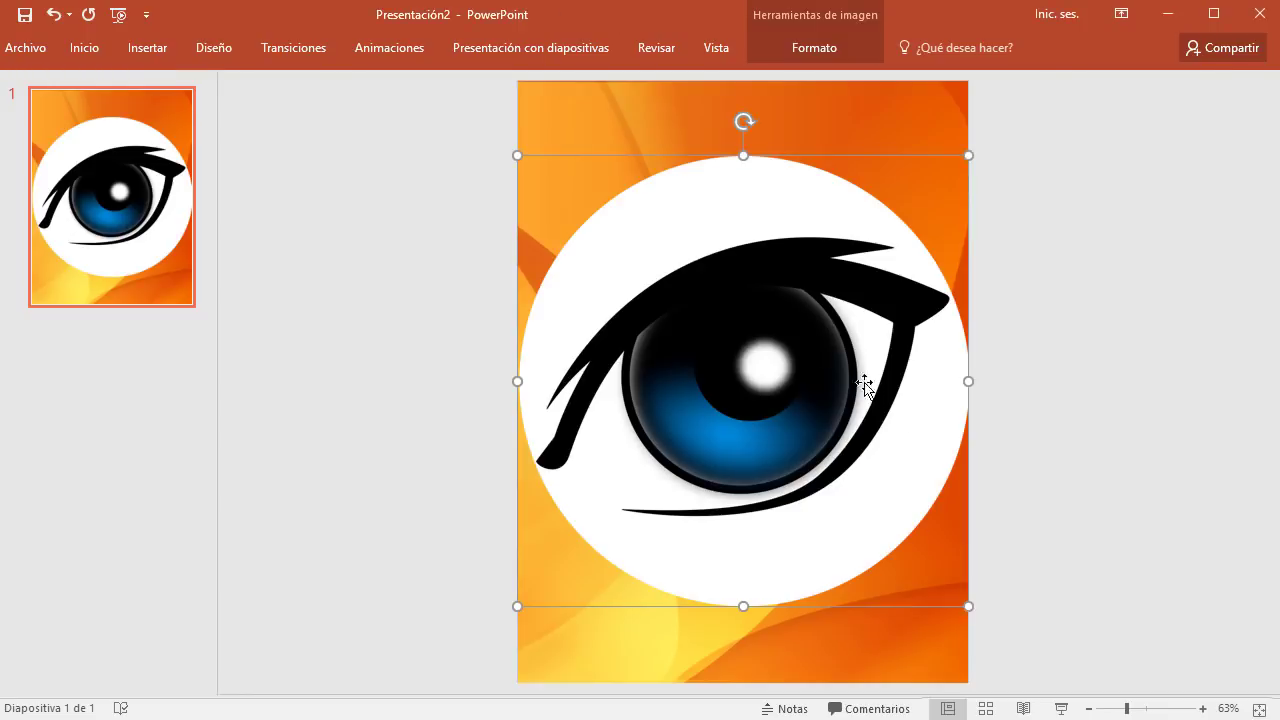
Scale the blue eye picture down to a small logo and position it near the slide's upper-left corner, then deselect it.
{"action": "left_click_drag", "start_coordinate": [939, 573], "coordinate": [746, 409]}
{"action": "left_click_drag", "start_coordinate": [712, 337], "coordinate": [603, 219]}
{"action": "left_click_drag", "start_coordinate": [594, 174], "coordinate": [630, 171]}
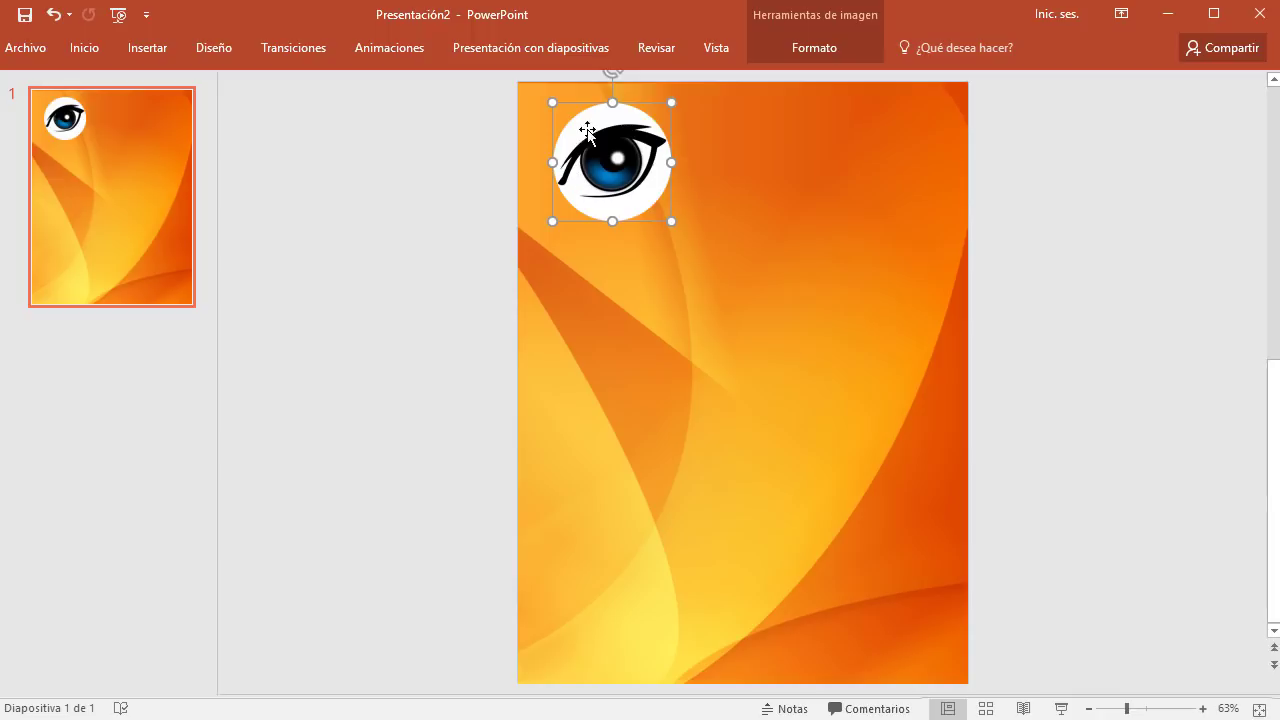
{"action": "left_click_drag", "start_coordinate": [636, 166], "coordinate": [641, 174]}
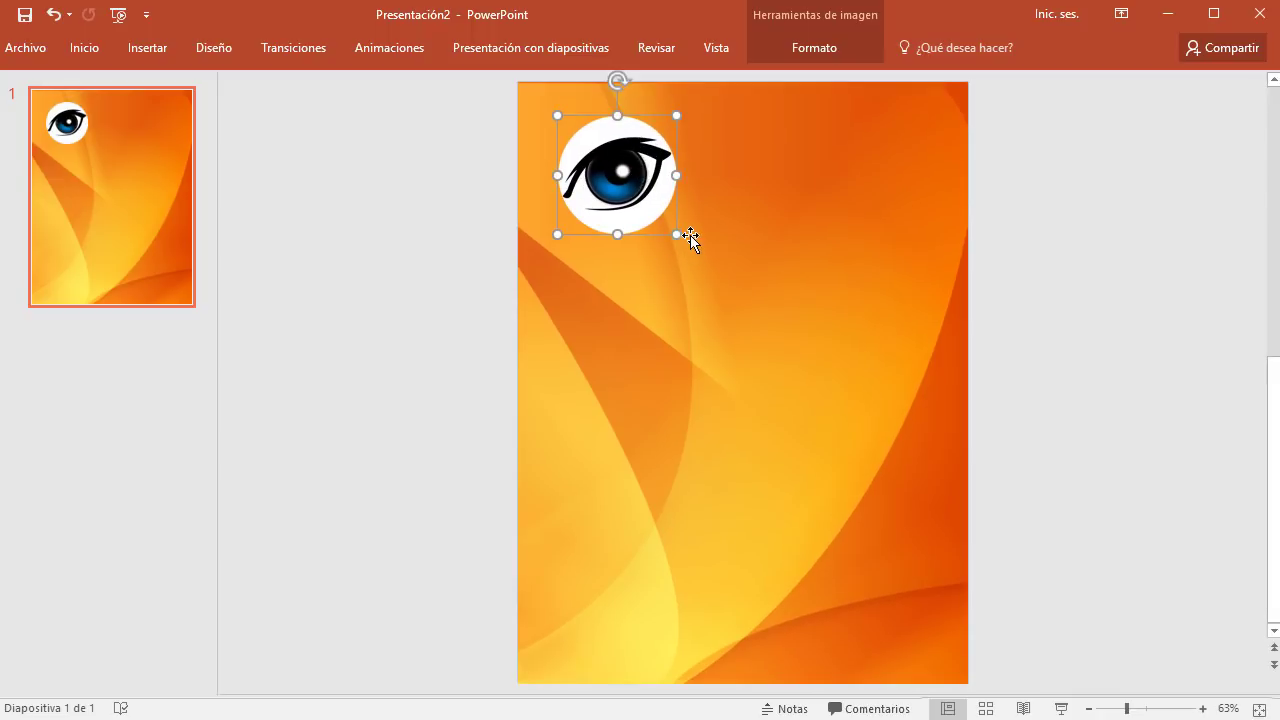
{"action": "left_click_drag", "start_coordinate": [677, 233], "coordinate": [657, 220]}
{"action": "left_click_drag", "start_coordinate": [621, 168], "coordinate": [626, 177]}
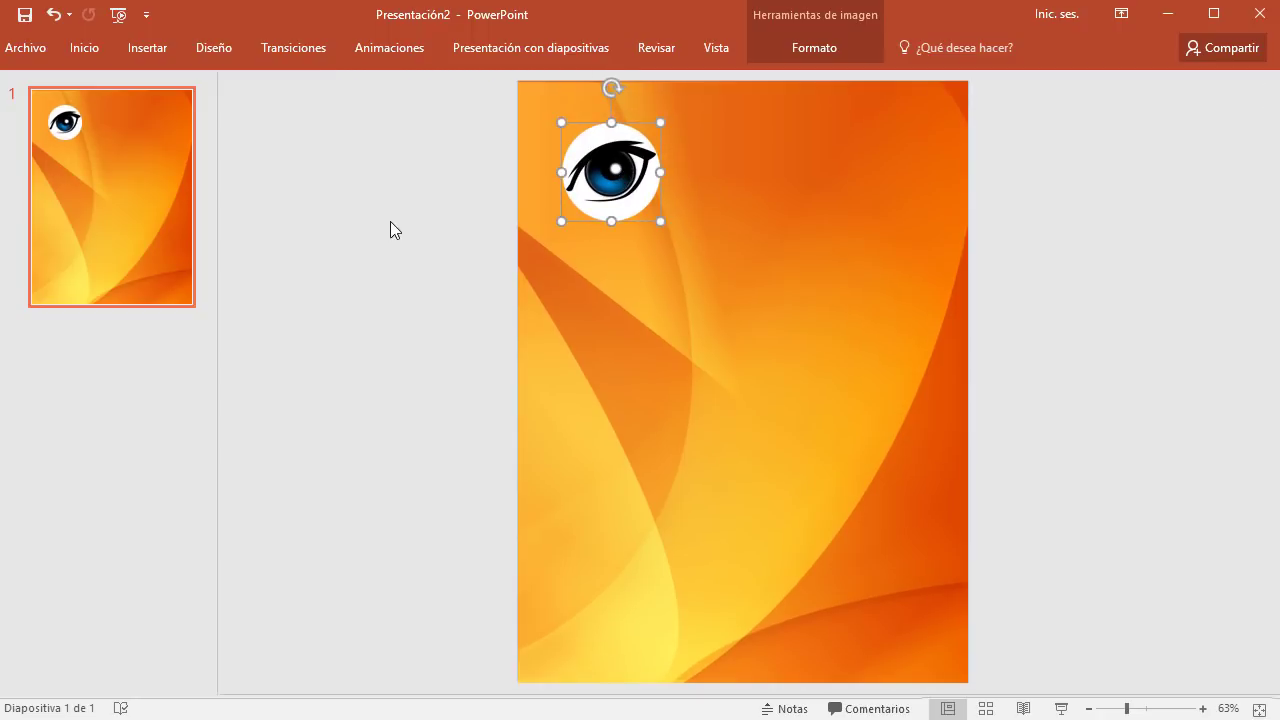
{"action": "left_click", "coordinate": [390, 227]}
Start inserting a text box on the flyer slide.
{"action": "left_click", "coordinate": [143, 48]}
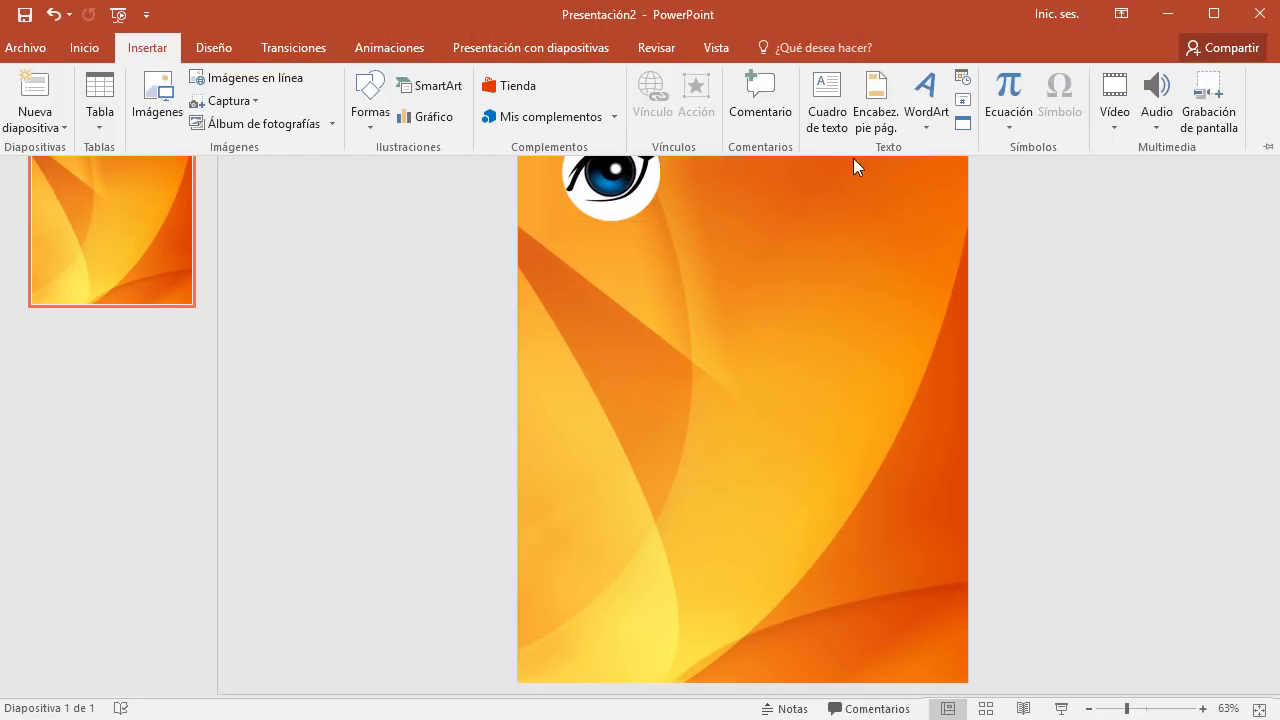
{"action": "left_click", "coordinate": [827, 118]}
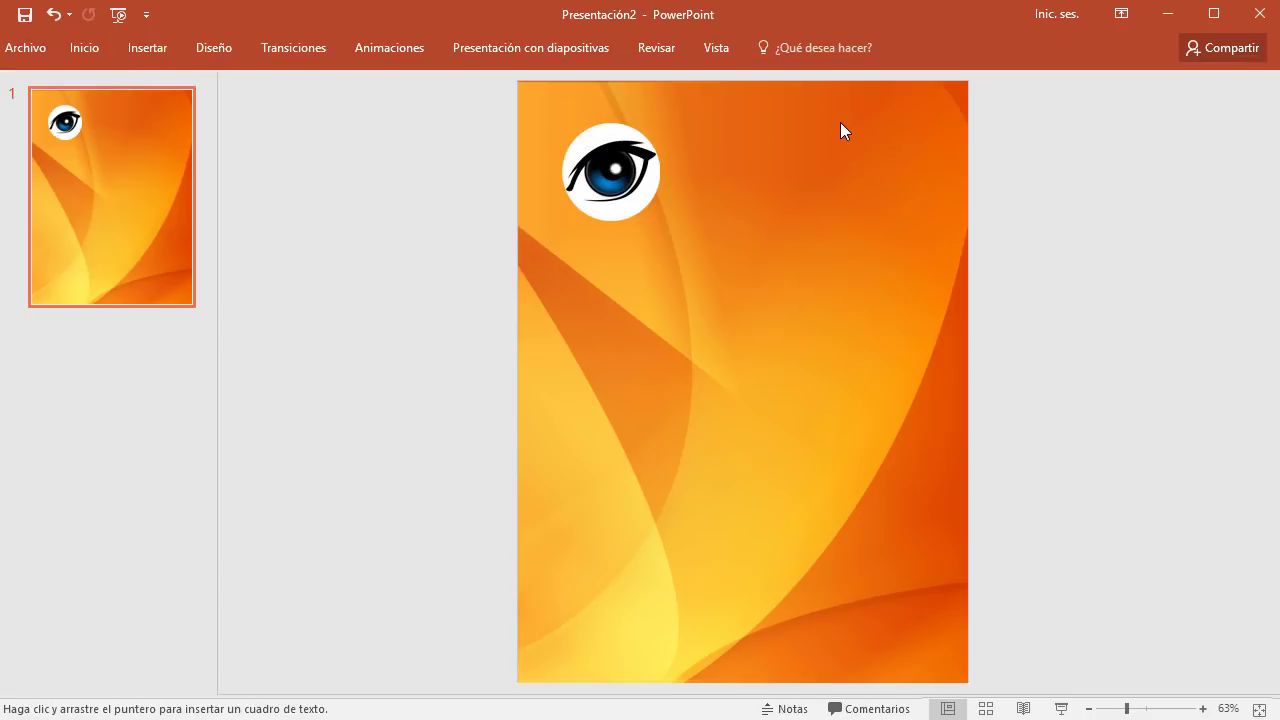
{"action": "left_click", "coordinate": [83, 48]}
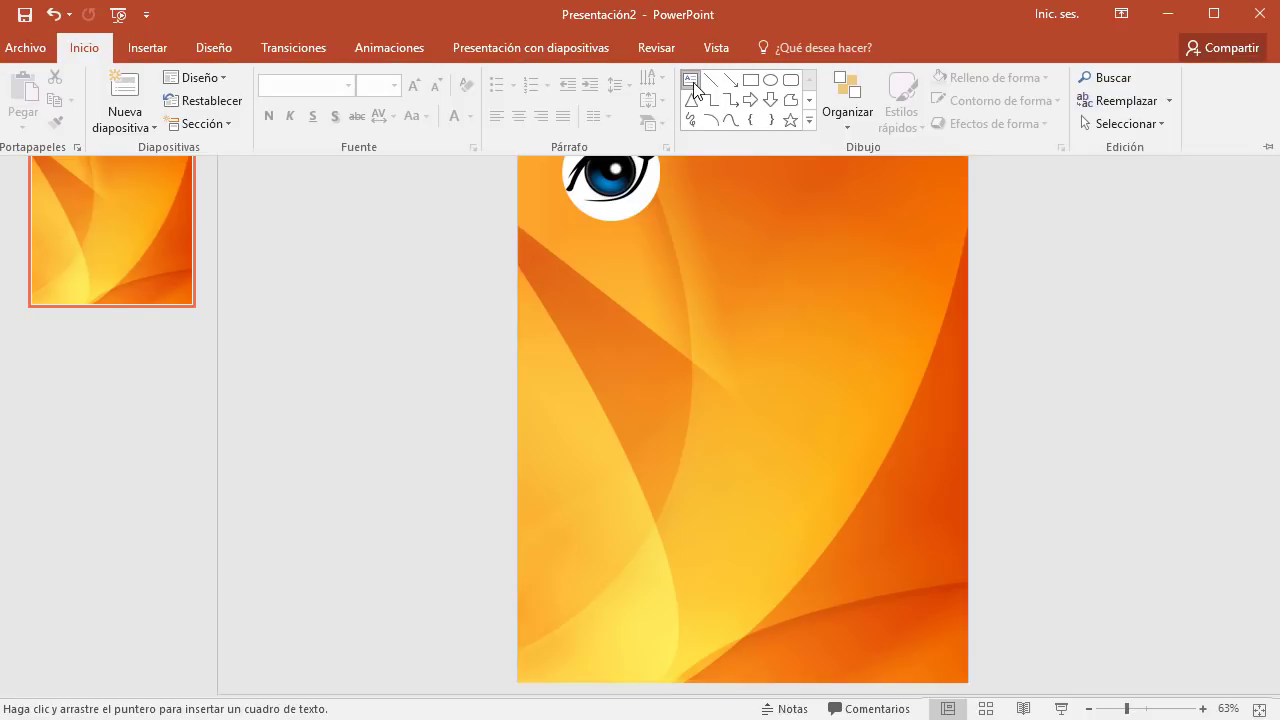